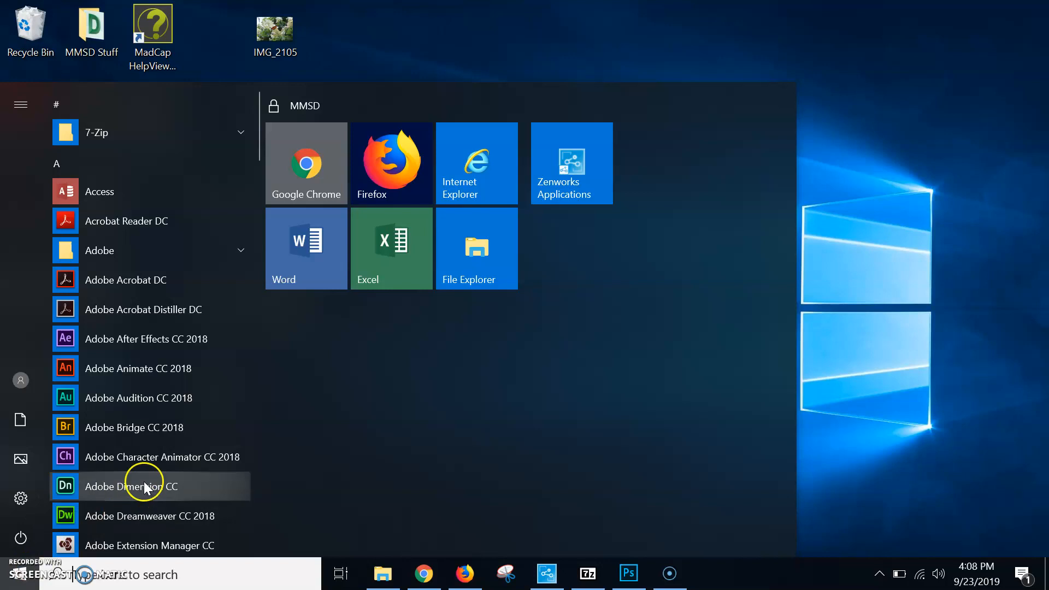
# Launch Adobe Photoshop CC 2018 and enlarge its window to fill more of the desktop
pyautogui.scroll(-2, 153, 380)
pyautogui.scroll(1, 152, 376)
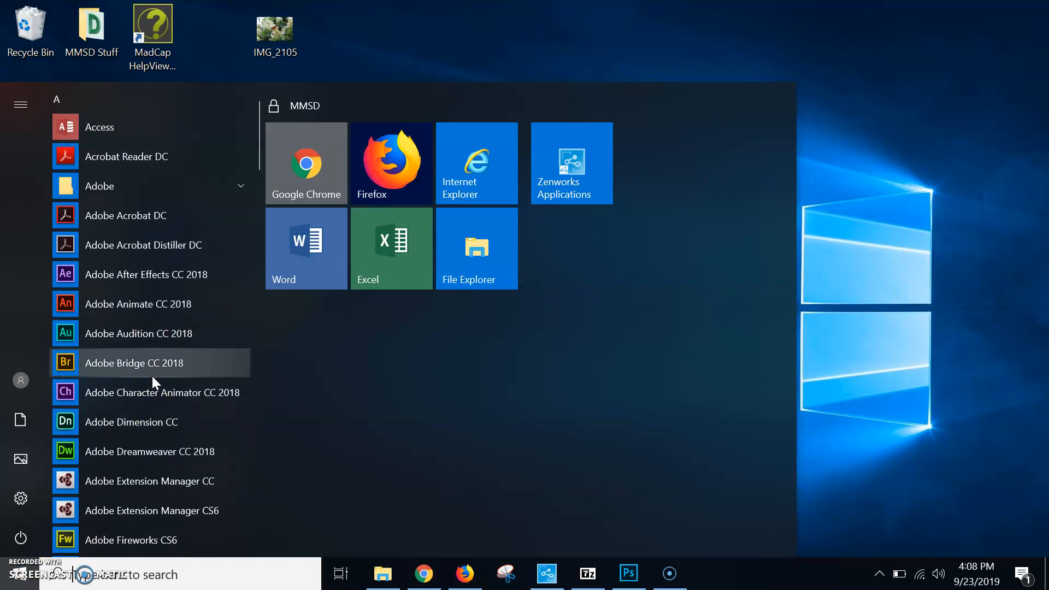
pyautogui.scroll(-5, 128, 440)
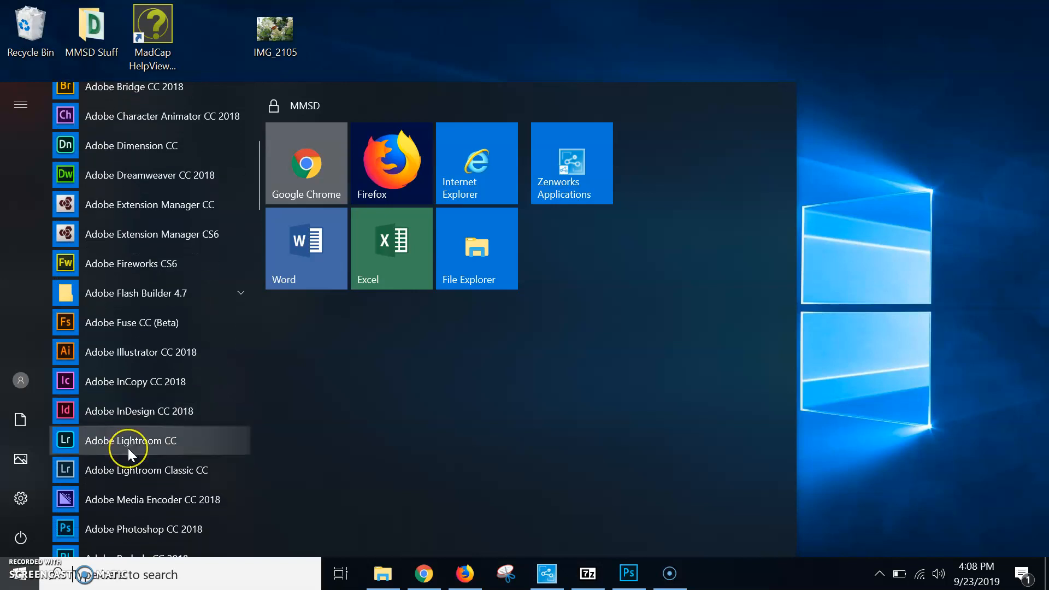
pyautogui.scroll(-2, 128, 448)
pyautogui.click(61, 436)
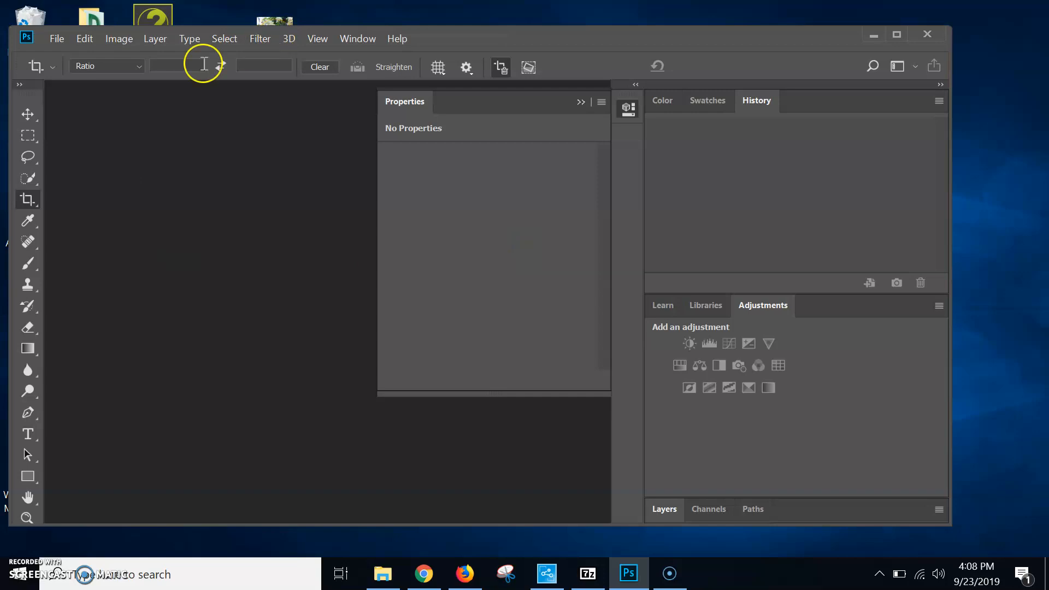
pyautogui.moveTo(945, 523); pyautogui.dragTo(1044, 555)
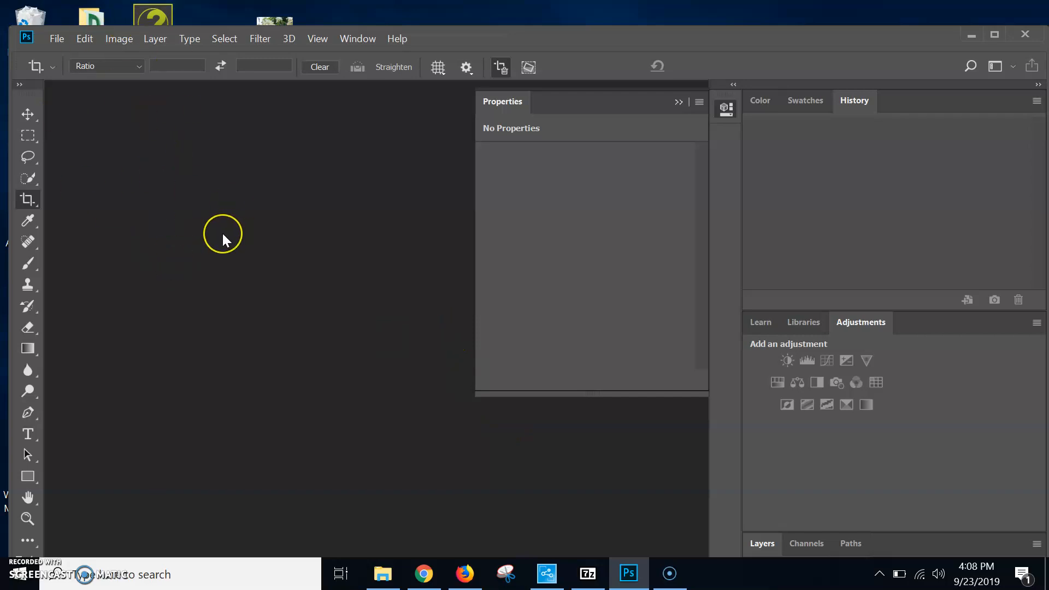
# Open the photos IMG_2052, IMG_2063, IMG_2064, IMG_2068, IMG_2091, IMG_2105 and Photo 1 together from the Video (D:) drive
pyautogui.click(57, 39)
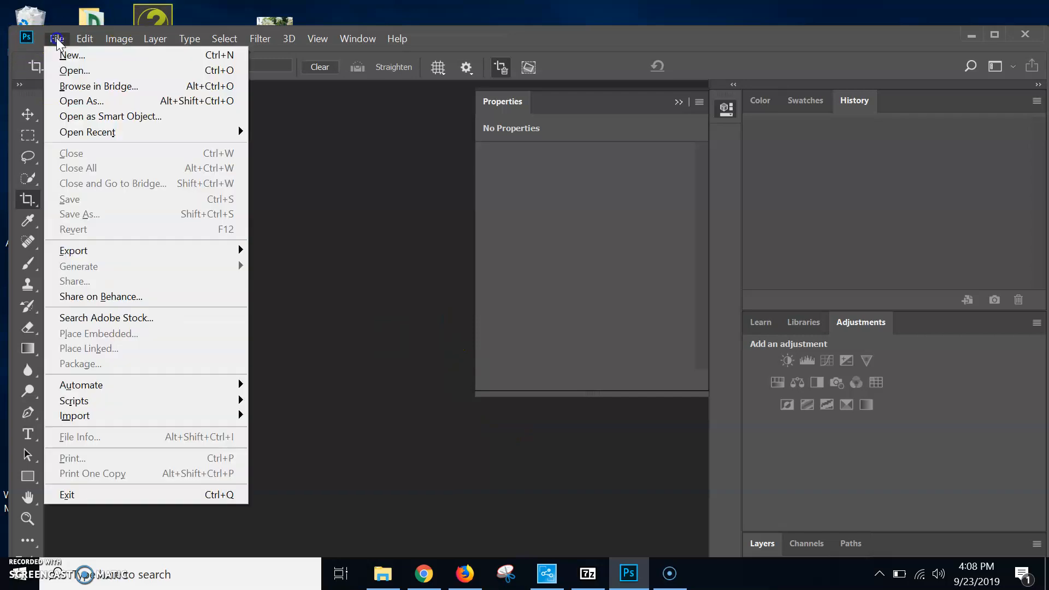
pyautogui.click(61, 72)
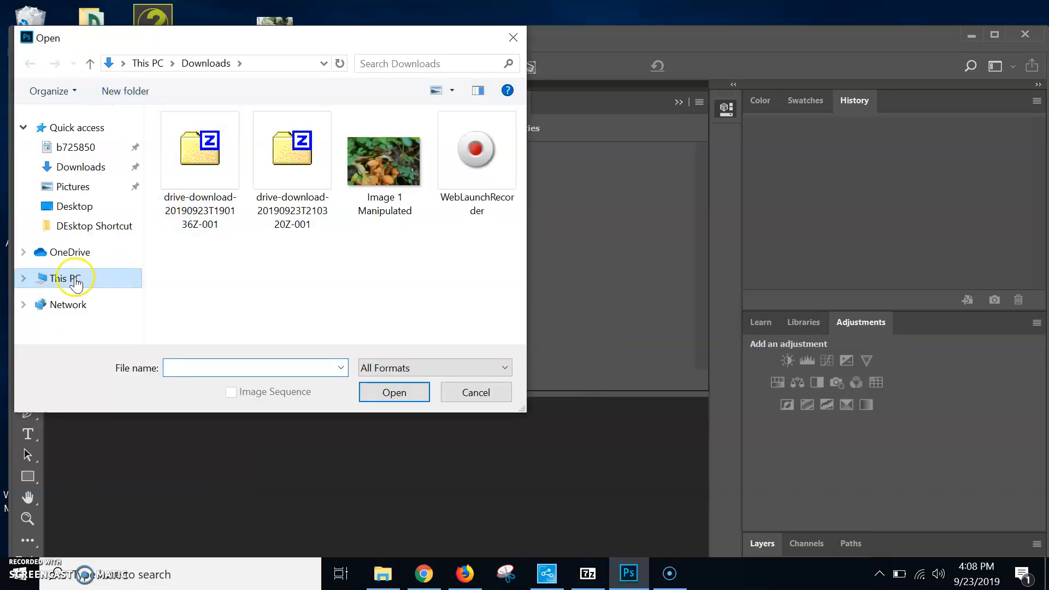
pyautogui.click(76, 280)
pyautogui.scroll(-3, 273, 230)
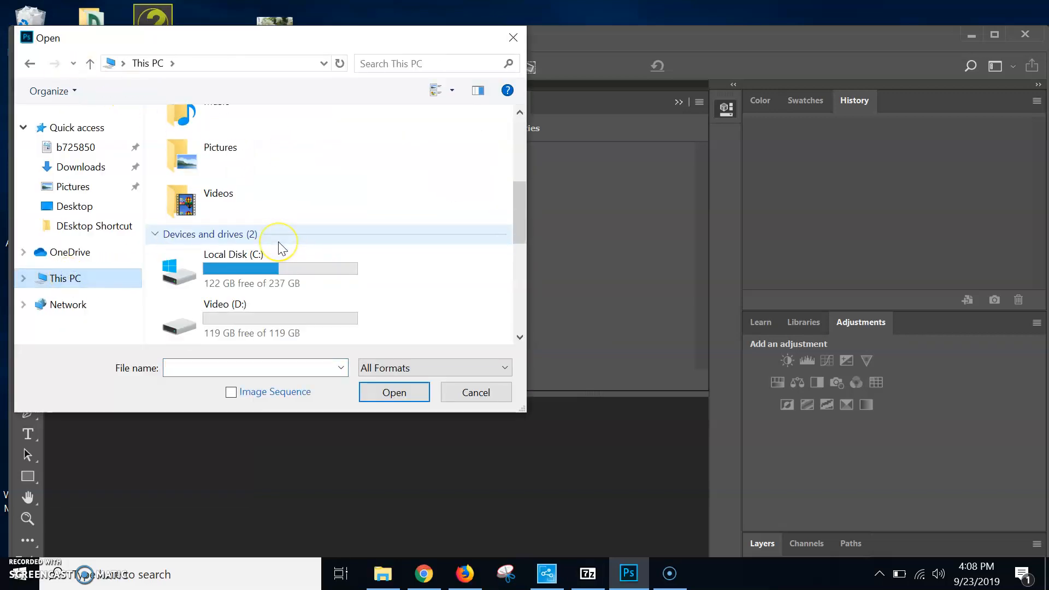
pyautogui.scroll(-2, 279, 243)
pyautogui.click(251, 189)
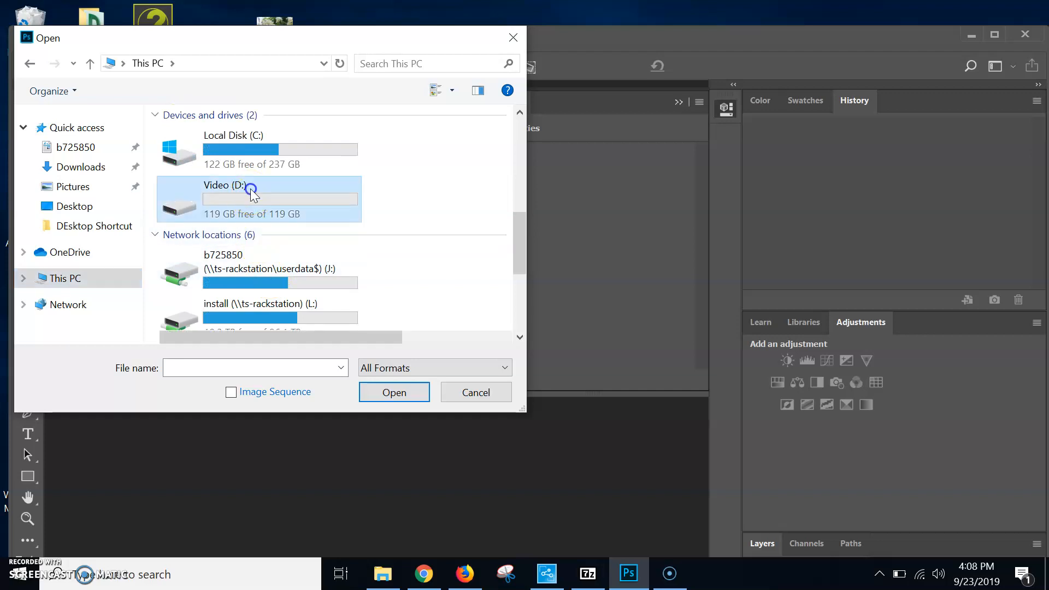
pyautogui.doubleClick(252, 189)
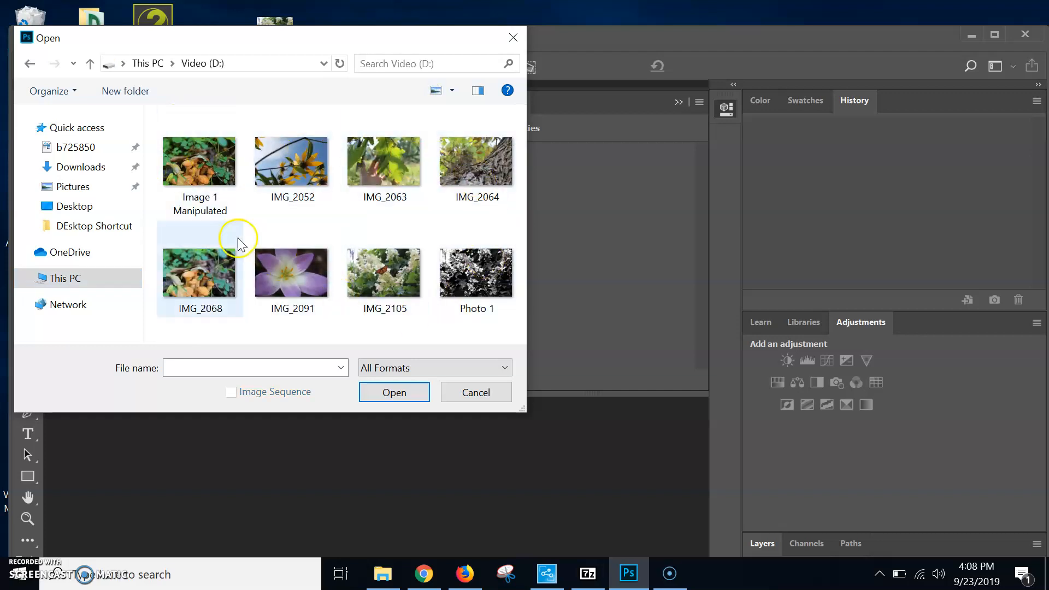
pyautogui.click(259, 164)
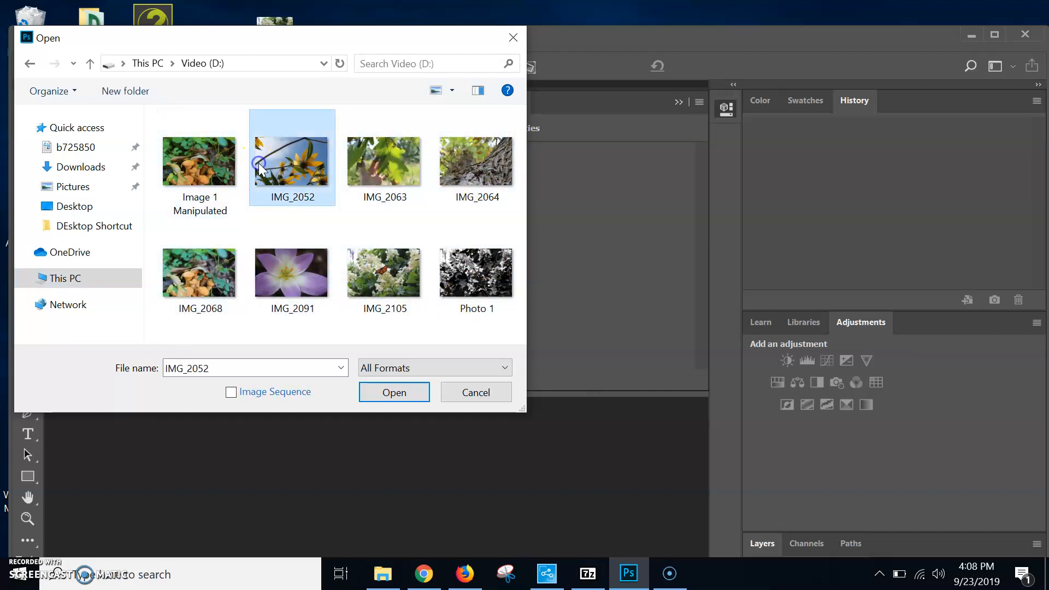
pyautogui.keyDown('shift'); pyautogui.click(493, 276); pyautogui.keyUp('shift')
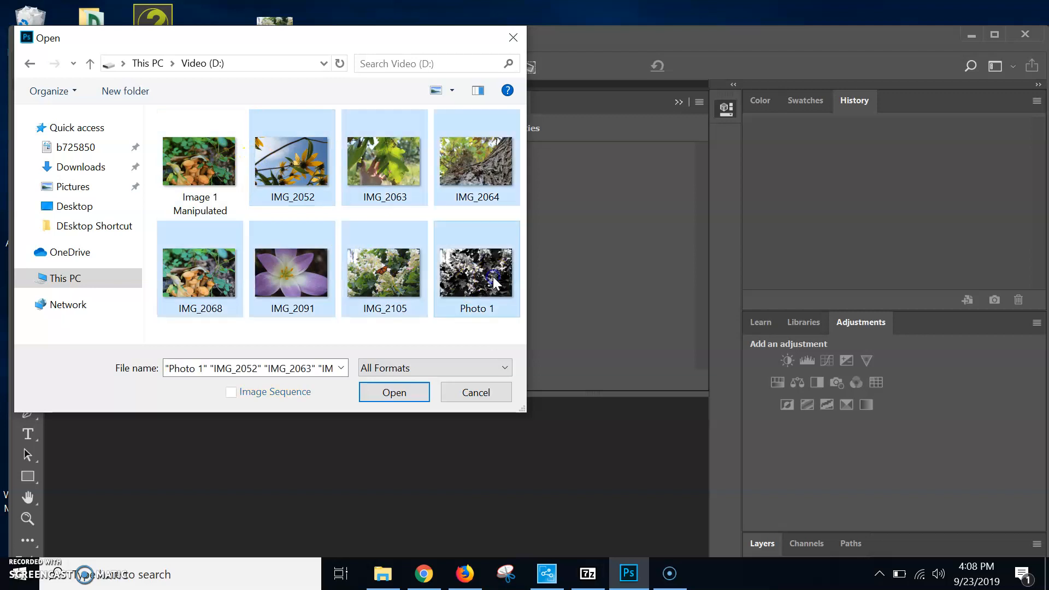
pyautogui.click(408, 394)
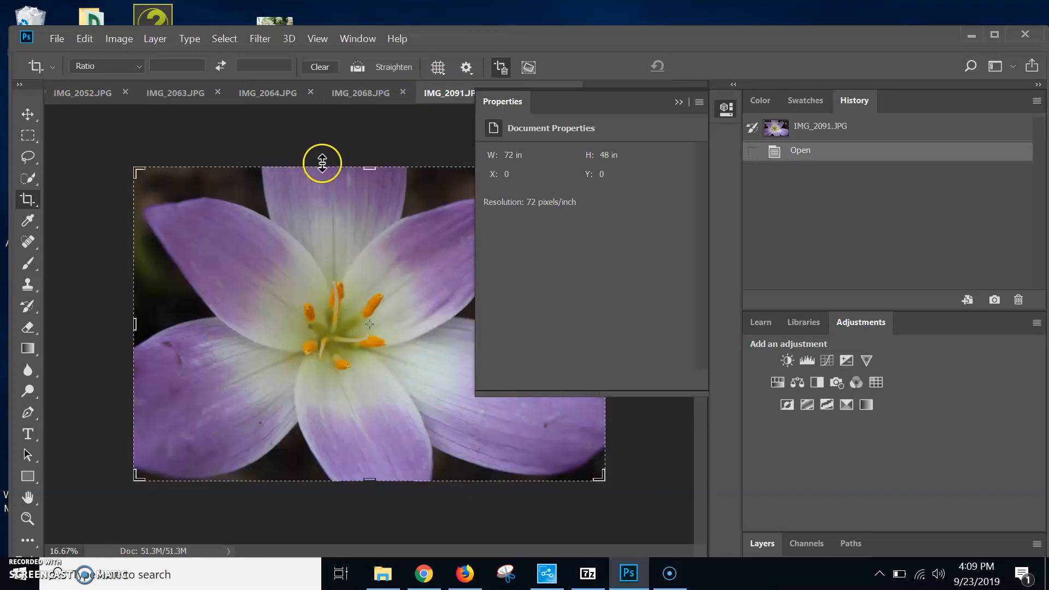
# Crop the butterfly photo IMG_2105.JPG to a nearly square area, placing the butterfly right of centre and cutting off the photo's right side
pyautogui.click(679, 102)
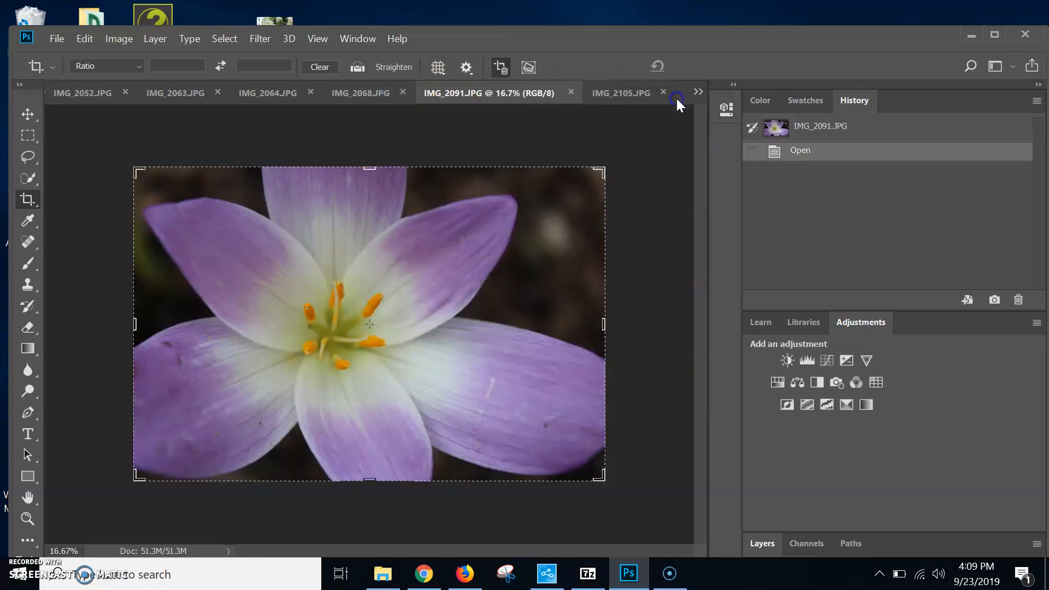
pyautogui.click(622, 85)
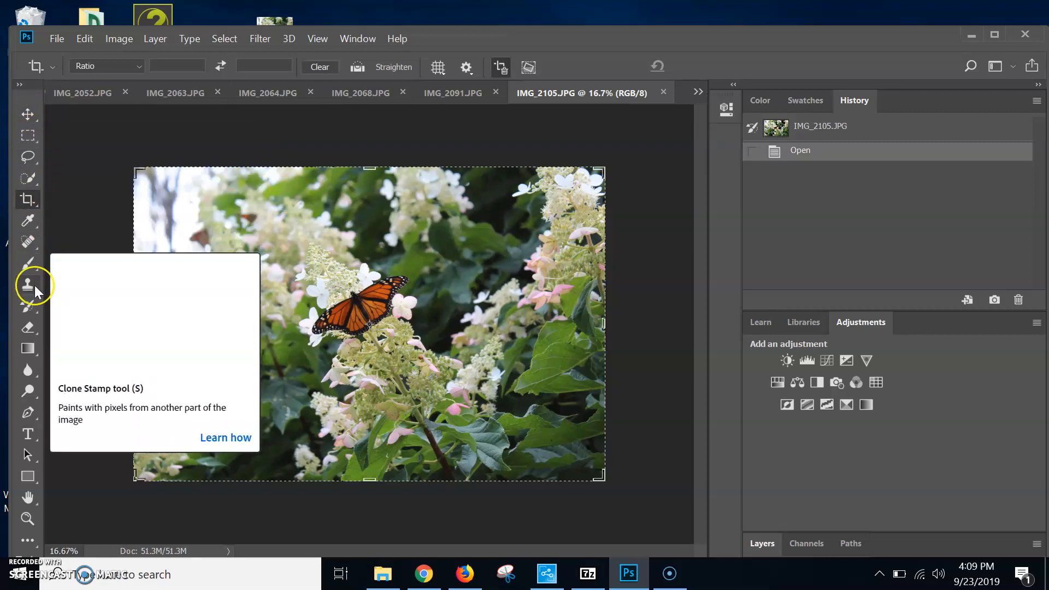
pyautogui.click(32, 204)
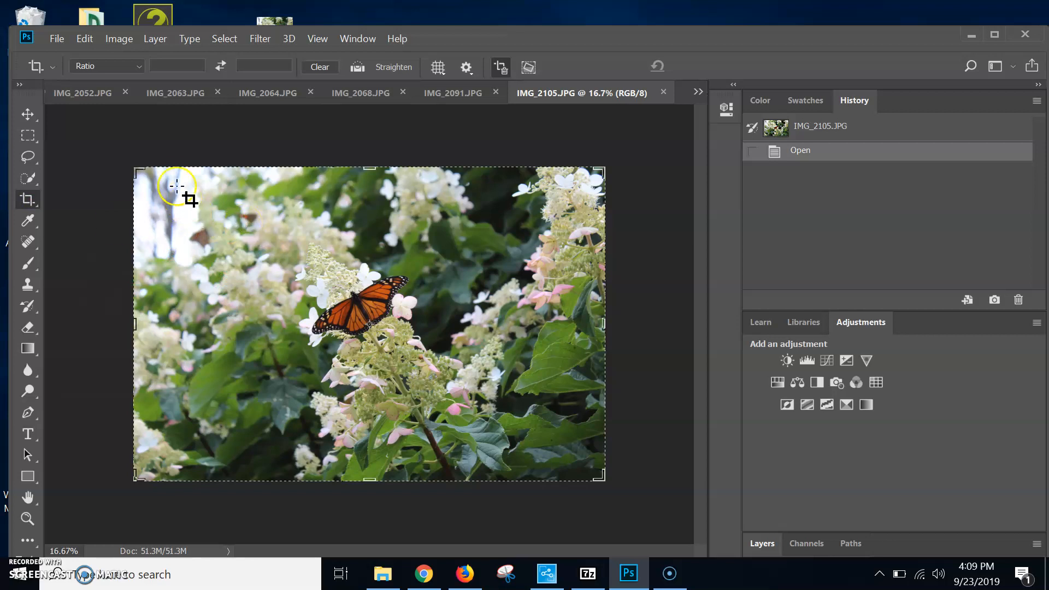
pyautogui.moveTo(163, 178); pyautogui.dragTo(459, 466)
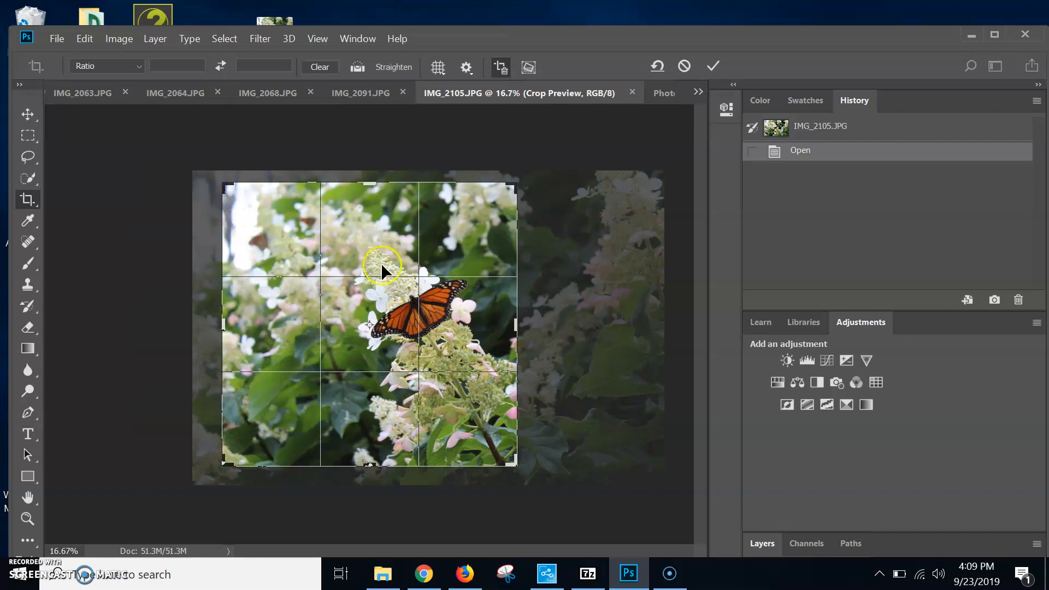
pyautogui.moveTo(455, 391)
pyautogui.mouseDown()
pyautogui.moveTo(446, 386)
pyautogui.moveTo(470, 406)
pyautogui.mouseUp()
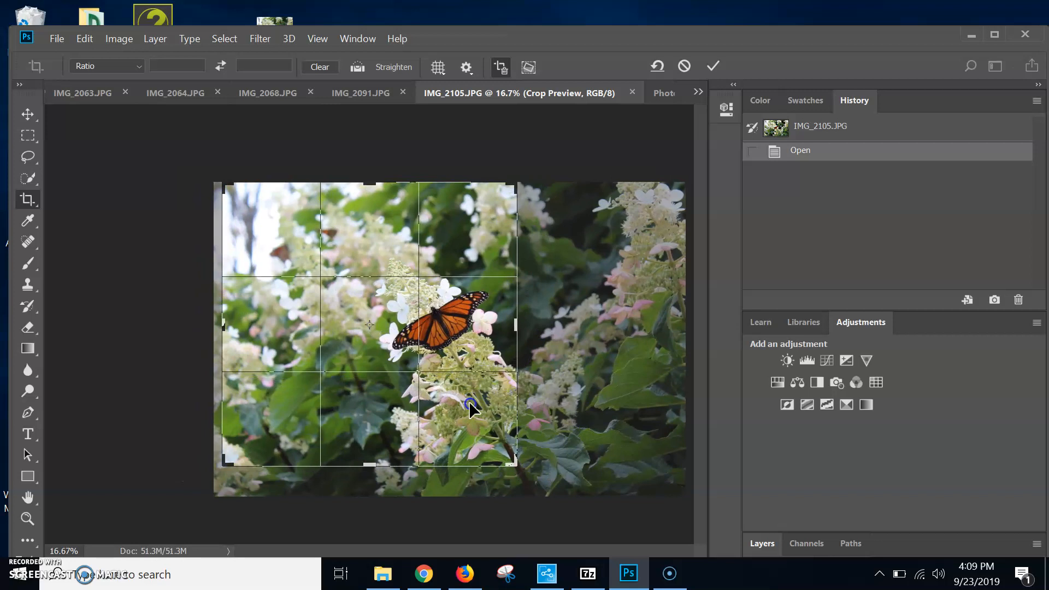
pyautogui.click(119, 39)
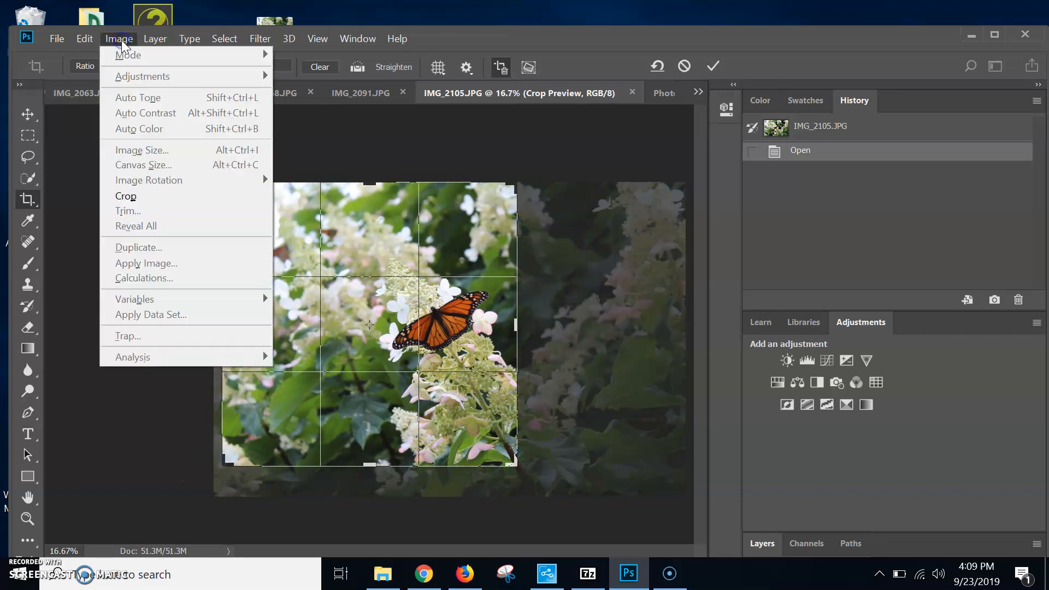
pyautogui.click(120, 39)
pyautogui.click(119, 39)
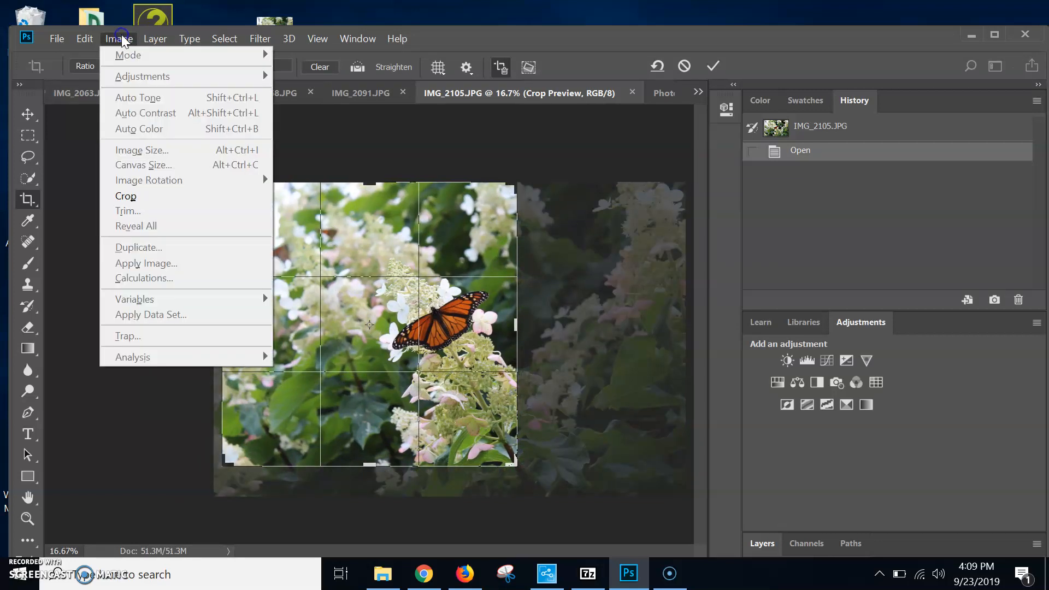
pyautogui.click(140, 197)
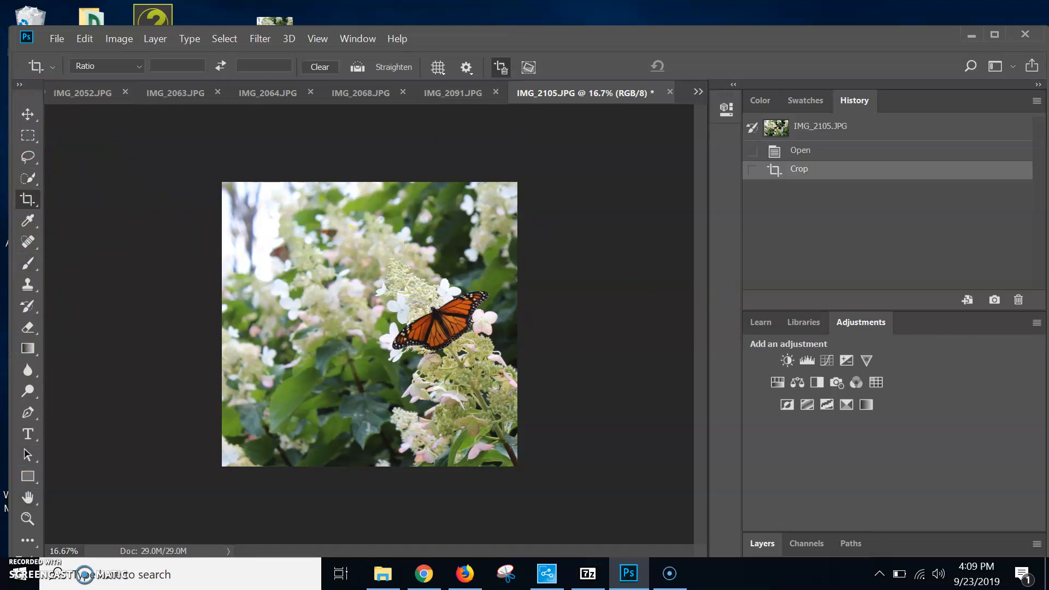
# Hide the Adjustments panel and display it again
pyautogui.click(356, 38)
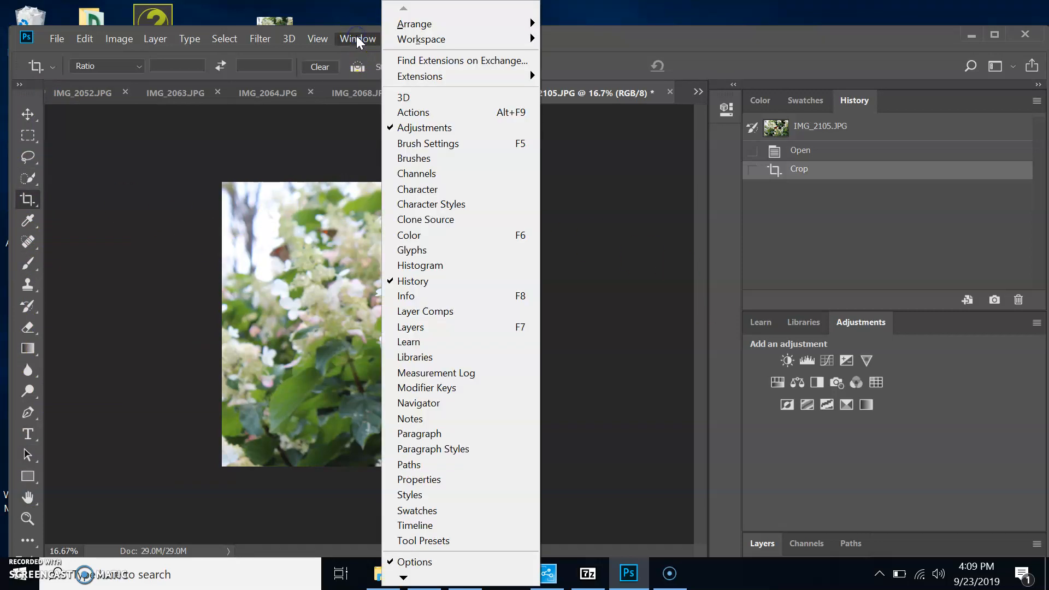
pyautogui.click(357, 38)
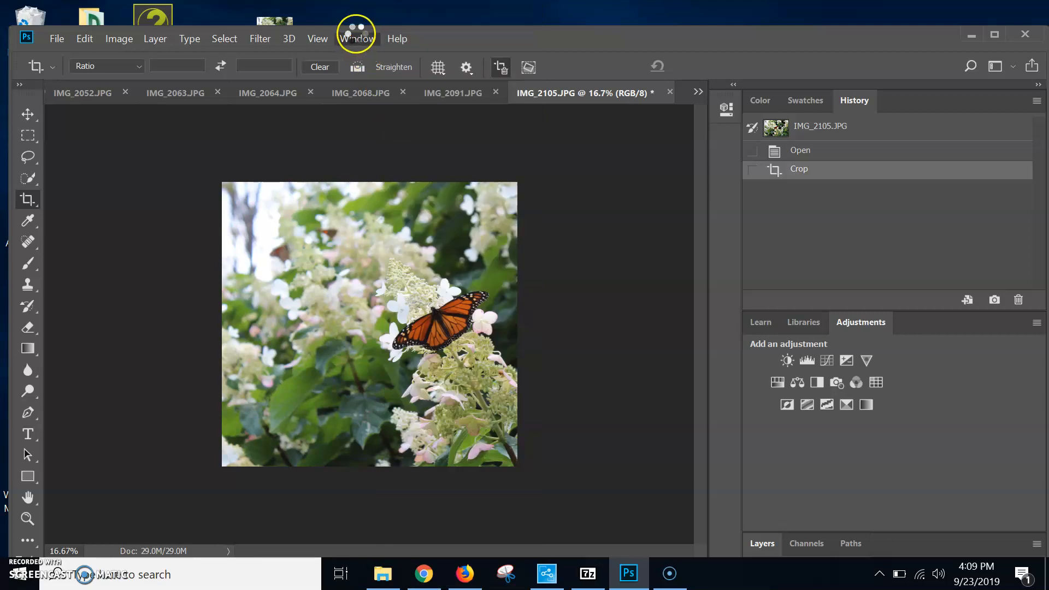
pyautogui.click(357, 38)
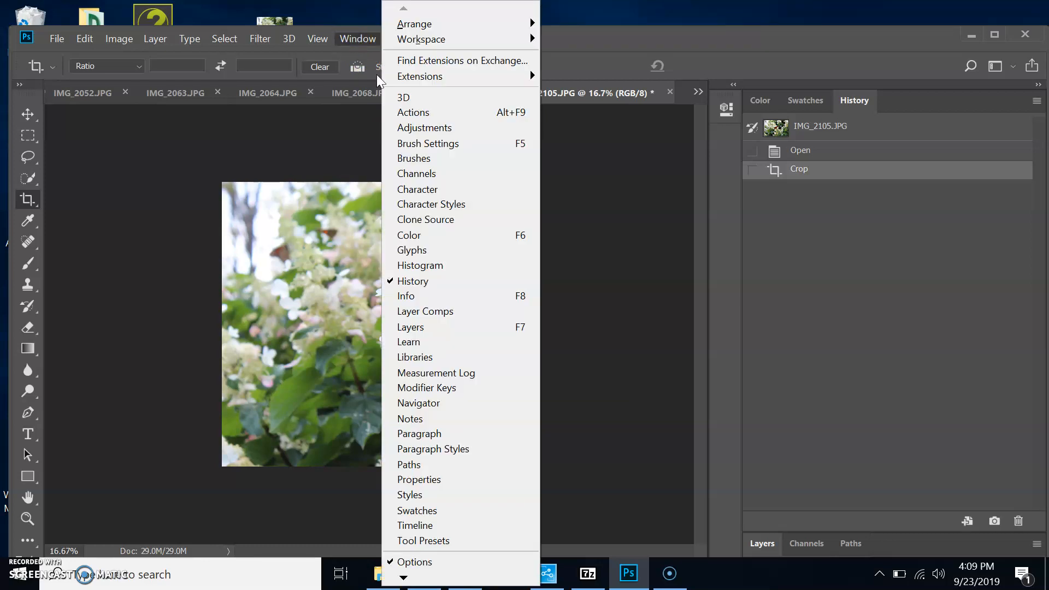
pyautogui.click(411, 129)
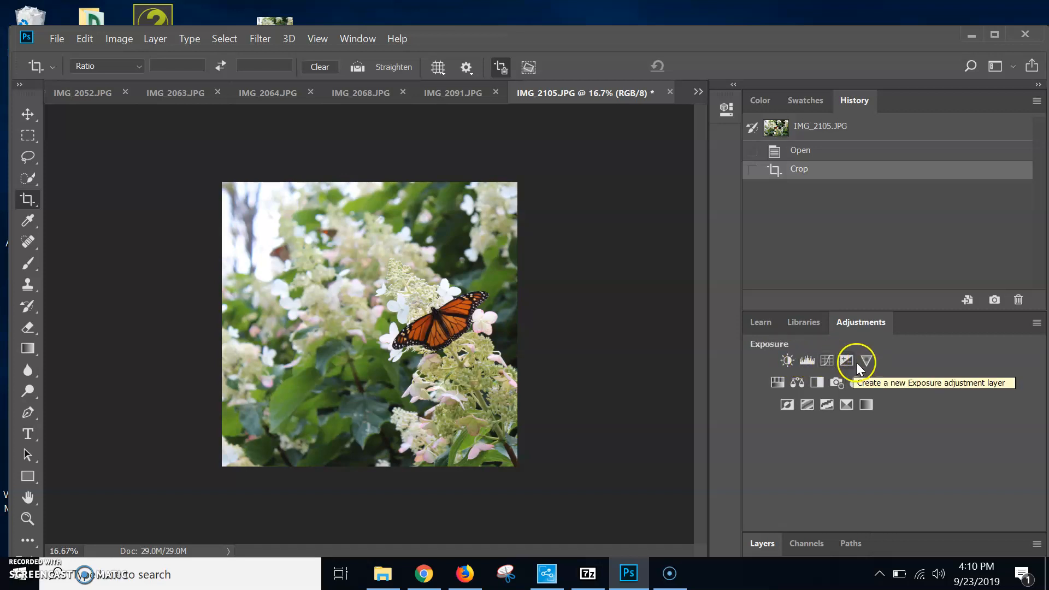
# Add a Brightness/Contrast adjustment layer to the cropped photo with brightness -17 and contrast 60
pyautogui.click(787, 361)
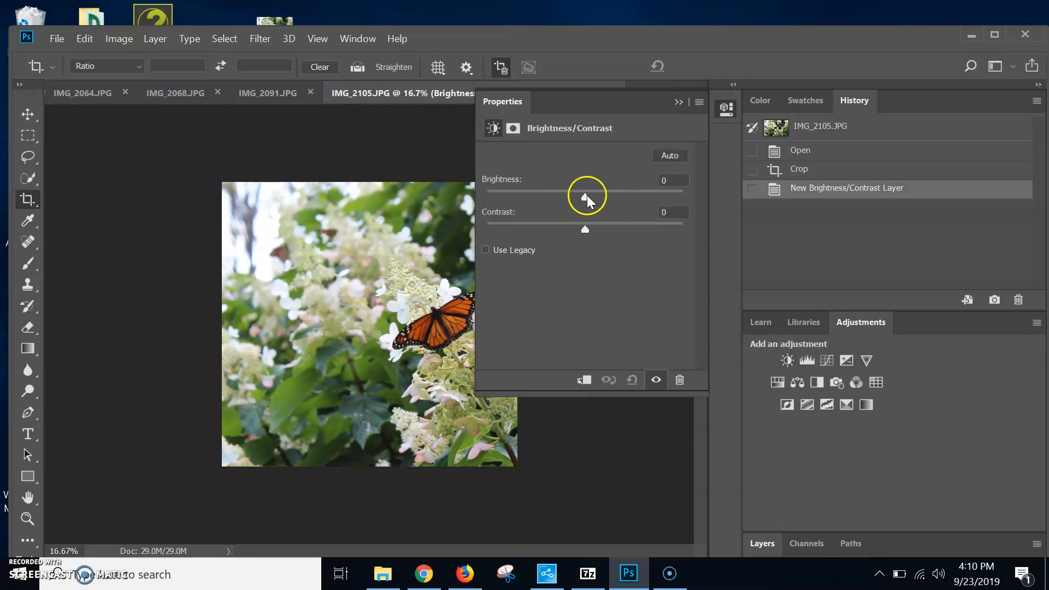
pyautogui.moveTo(586, 196)
pyautogui.mouseDown()
pyautogui.moveTo(607, 194)
pyautogui.moveTo(581, 195)
pyautogui.mouseUp()
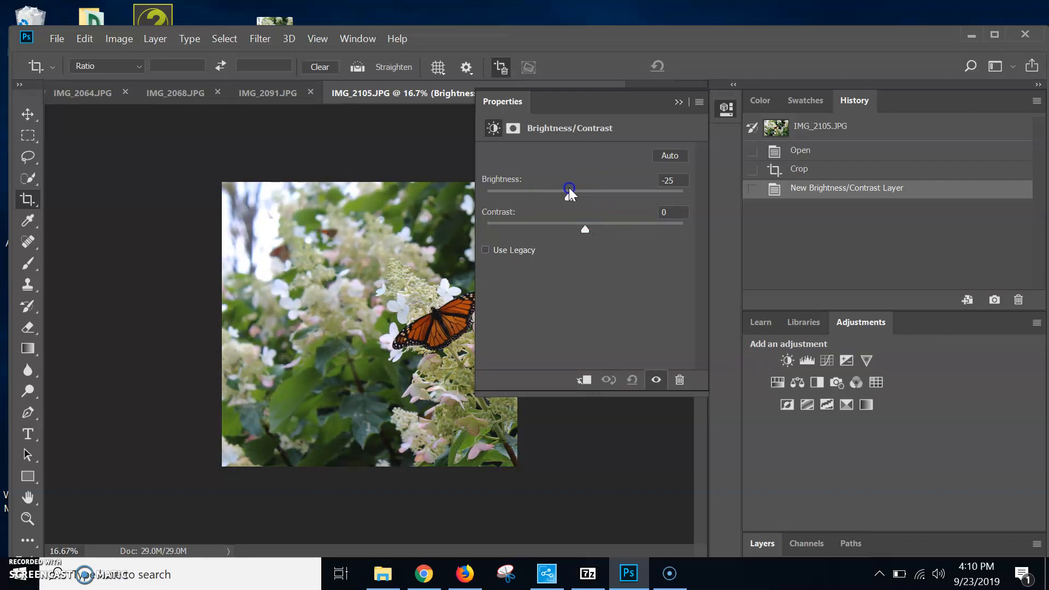
pyautogui.moveTo(570, 190)
pyautogui.mouseDown()
pyautogui.moveTo(550, 192)
pyautogui.moveTo(626, 193)
pyautogui.moveTo(573, 193)
pyautogui.mouseUp()
pyautogui.moveTo(584, 230); pyautogui.dragTo(625, 224)
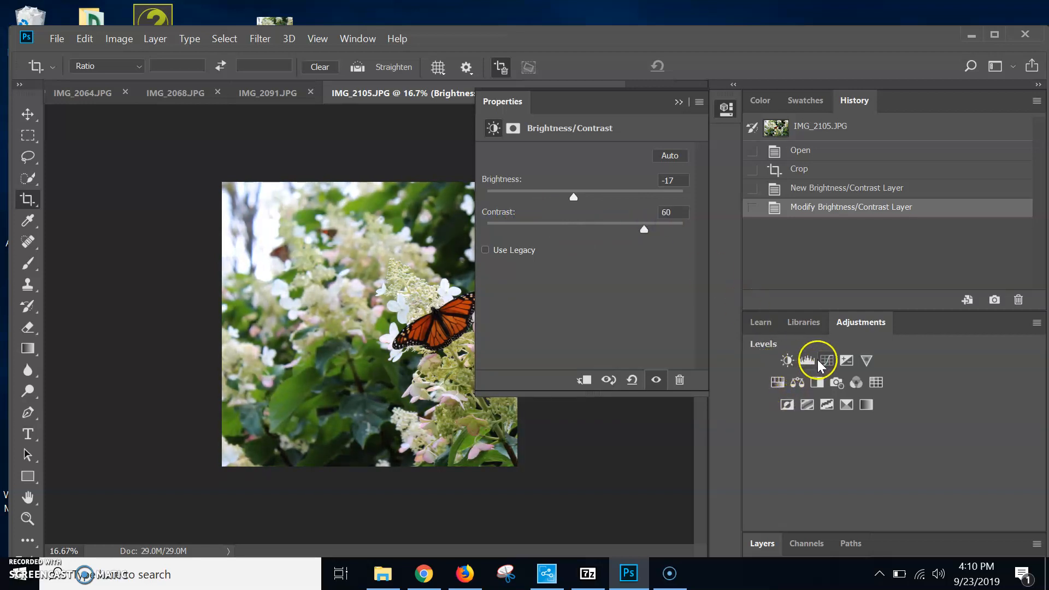
# Add an Exposure adjustment layer to the butterfly photo and set the exposure to -0.17
pyautogui.click(855, 359)
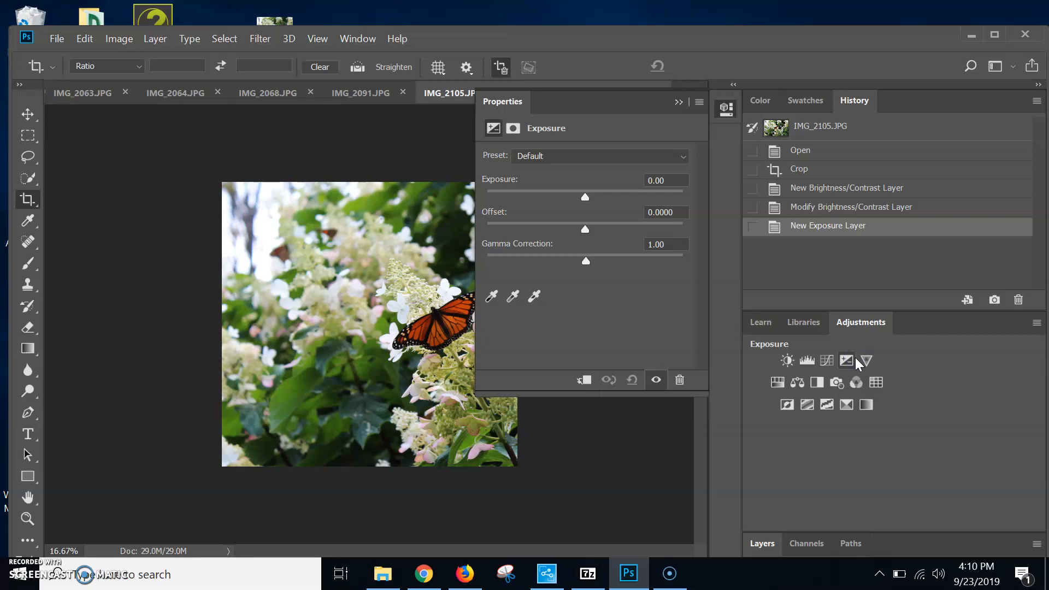
pyautogui.moveTo(585, 198); pyautogui.dragTo(690, 198)
pyautogui.moveTo(608, 191); pyautogui.dragTo(584, 192)
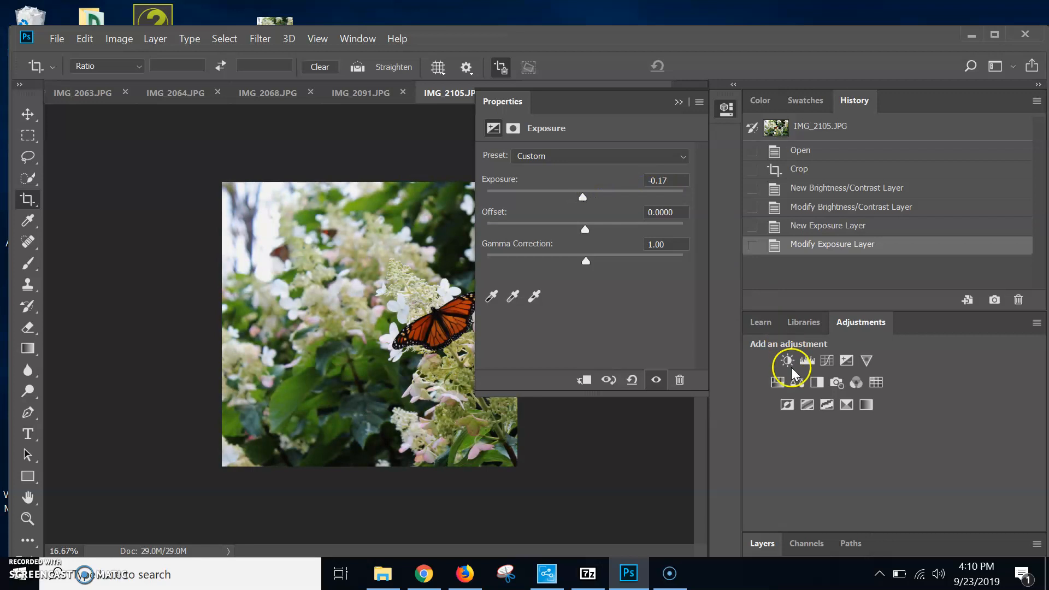
# Add a Vibrance adjustment layer to the butterfly photo and set the vibrance to -79
pyautogui.click(867, 361)
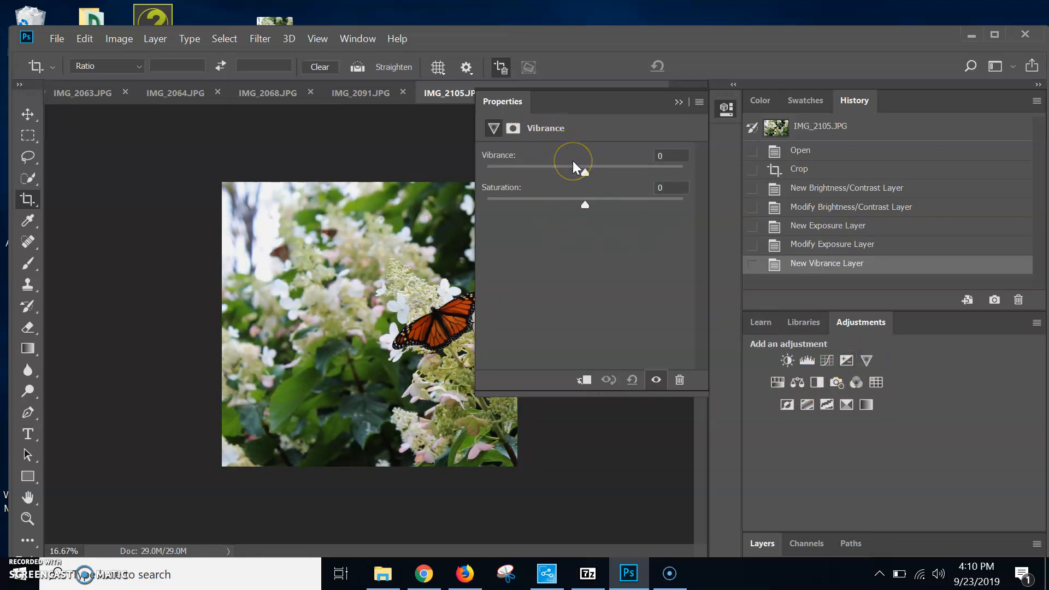
pyautogui.moveTo(586, 173); pyautogui.dragTo(610, 172)
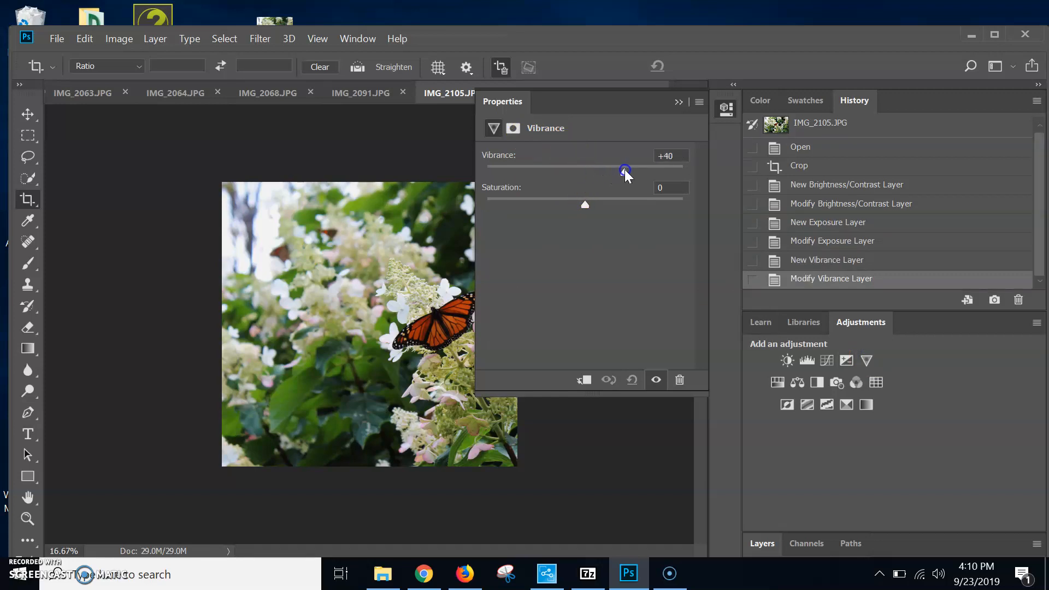
pyautogui.moveTo(528, 168); pyautogui.dragTo(509, 168)
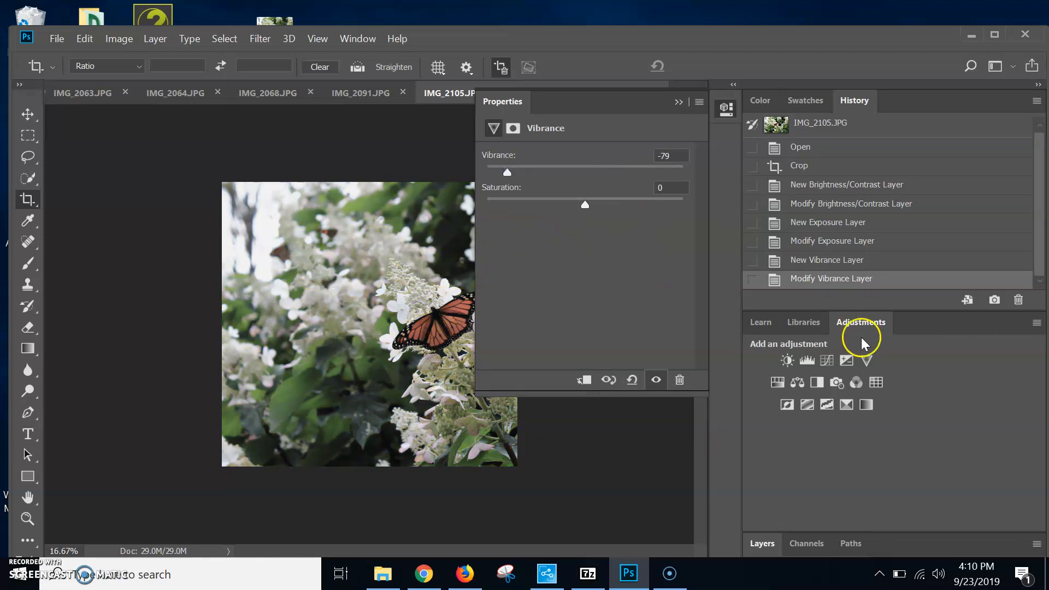
# Add a Hue/Saturation adjustment layer to the butterfly photo and set the master hue to -7
pyautogui.click(776, 382)
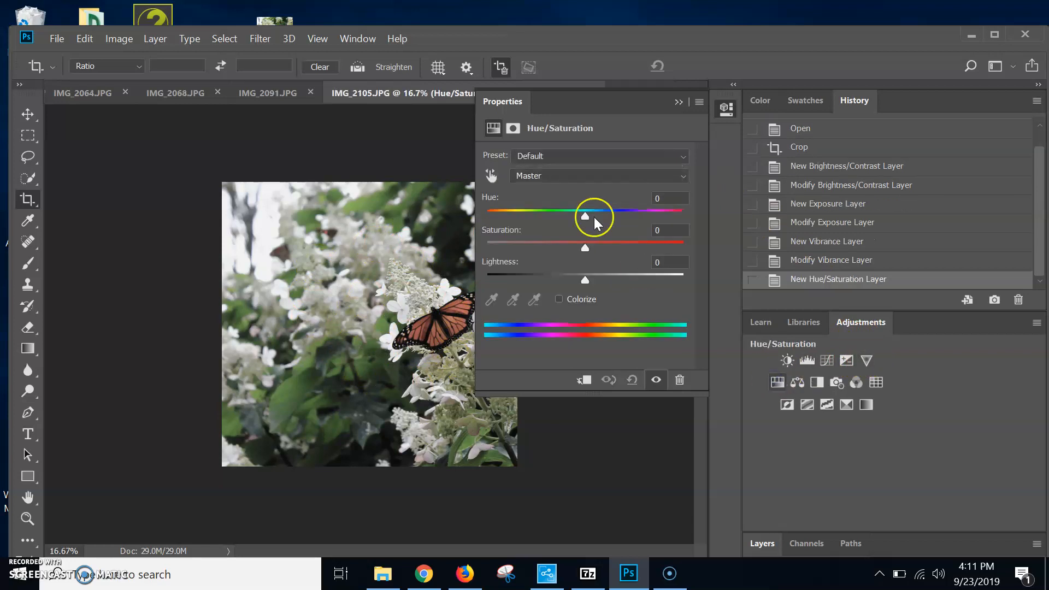
pyautogui.moveTo(586, 217)
pyautogui.mouseDown()
pyautogui.moveTo(478, 216)
pyautogui.moveTo(702, 227)
pyautogui.moveTo(583, 219)
pyautogui.mouseUp()
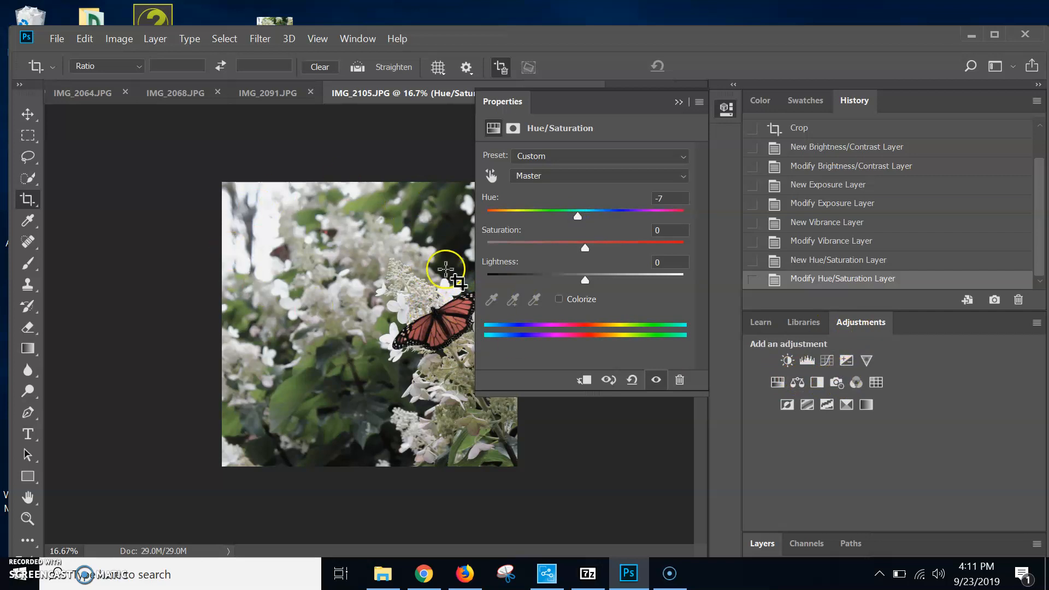
# Undo the last hue change on the Hue/Saturation adjustment layer
pyautogui.click(84, 41)
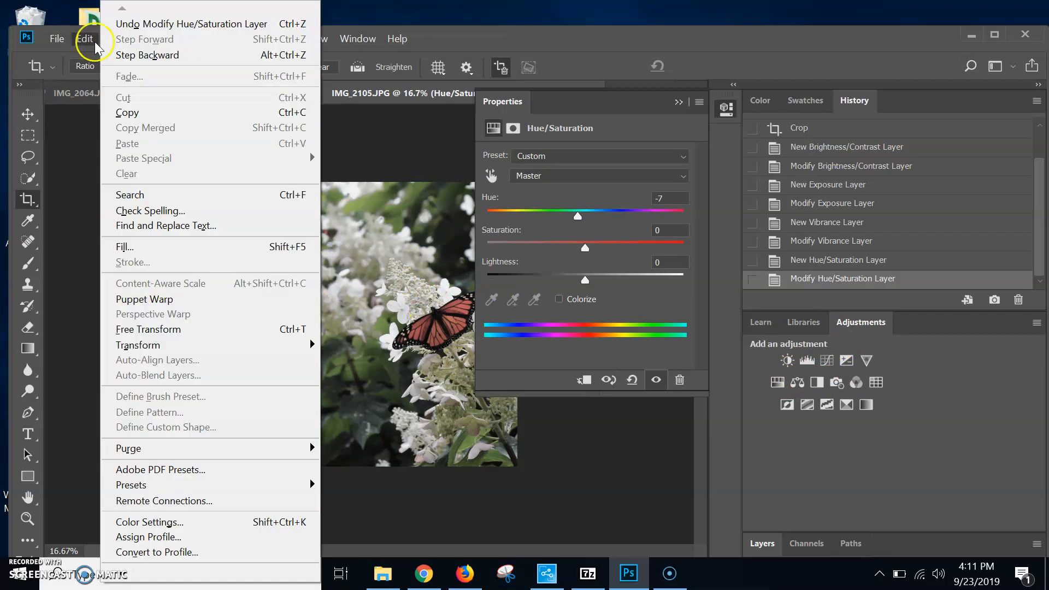
pyautogui.click(125, 57)
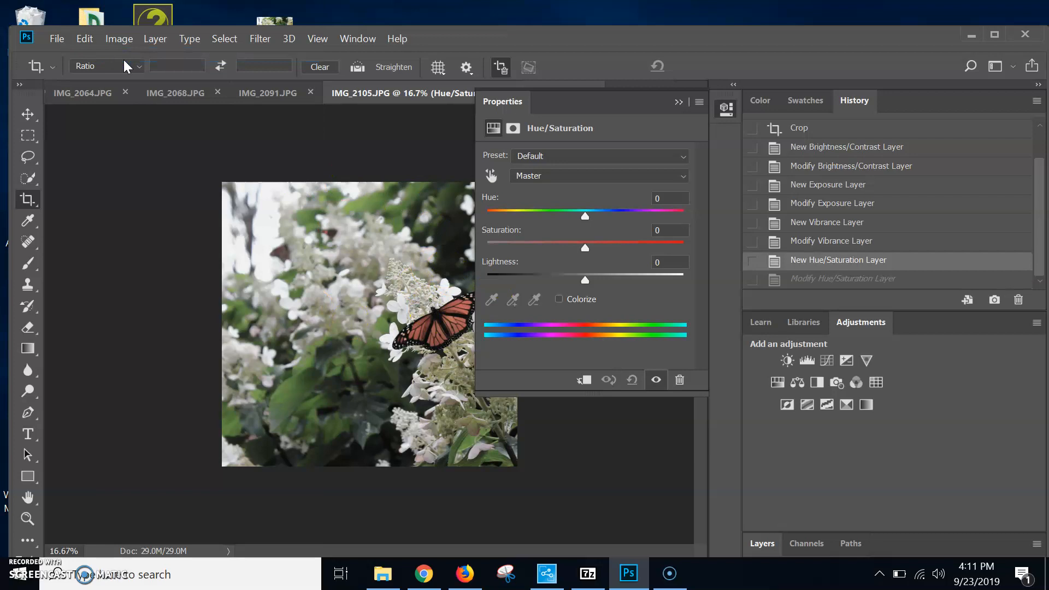
# Try a Black & White adjustment layer on the butterfly photo with yellows at 29 and reds at 300
pyautogui.click(818, 383)
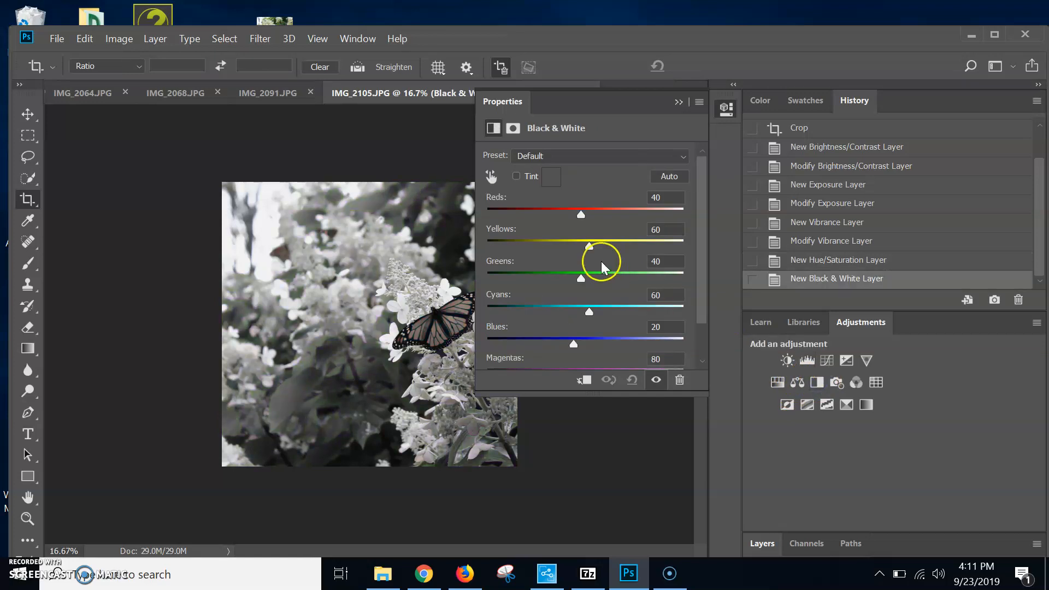
pyautogui.moveTo(589, 247)
pyautogui.mouseDown()
pyautogui.moveTo(681, 244)
pyautogui.moveTo(526, 262)
pyautogui.moveTo(578, 257)
pyautogui.mouseUp()
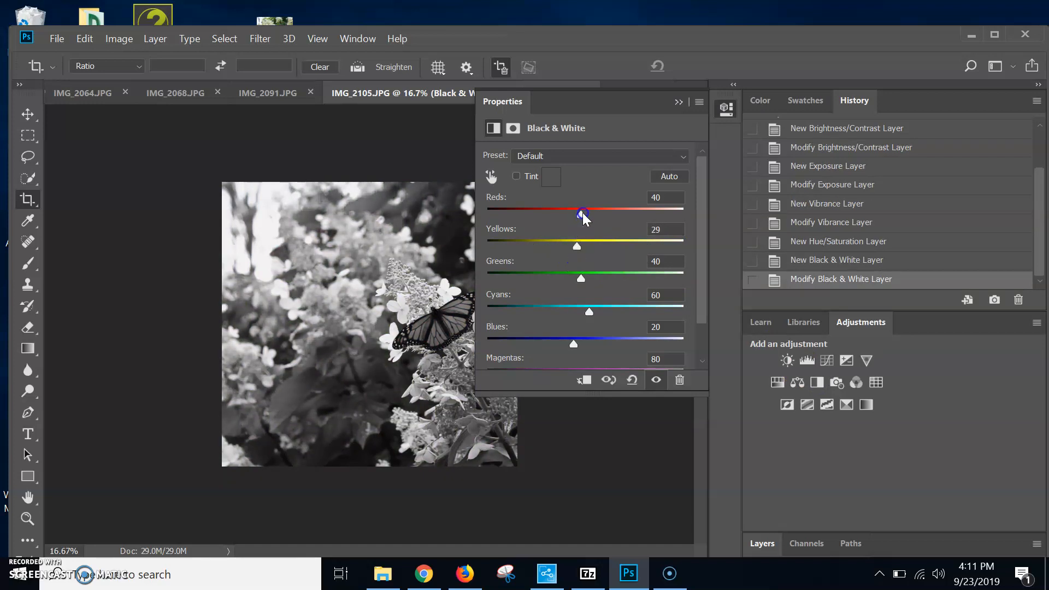
pyautogui.moveTo(582, 215); pyautogui.dragTo(694, 214)
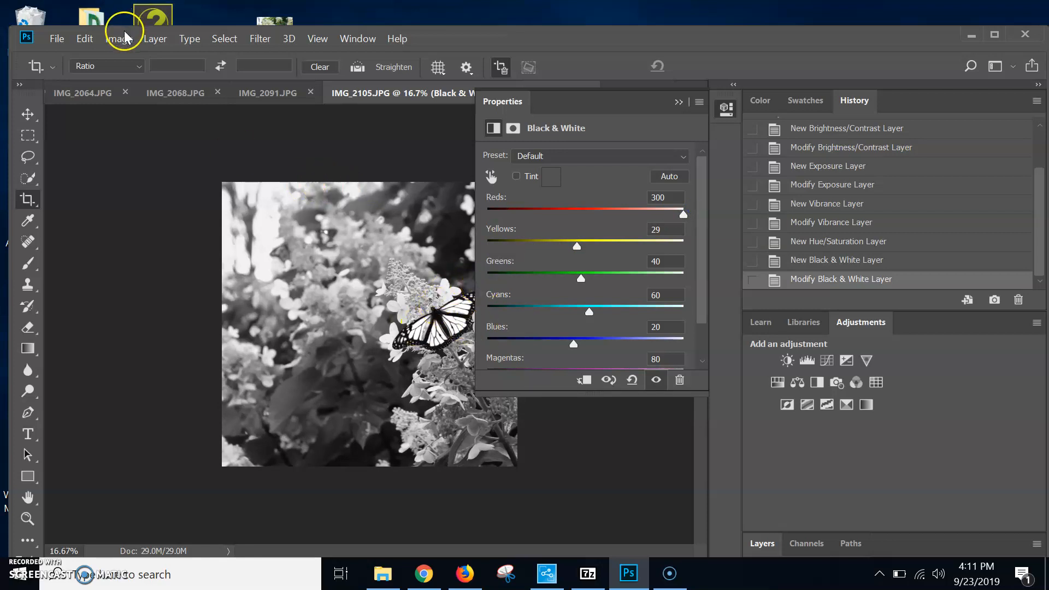
# Step back through the history to remove the Black & White and Hue/Saturation adjustment layers
pyautogui.click(83, 38)
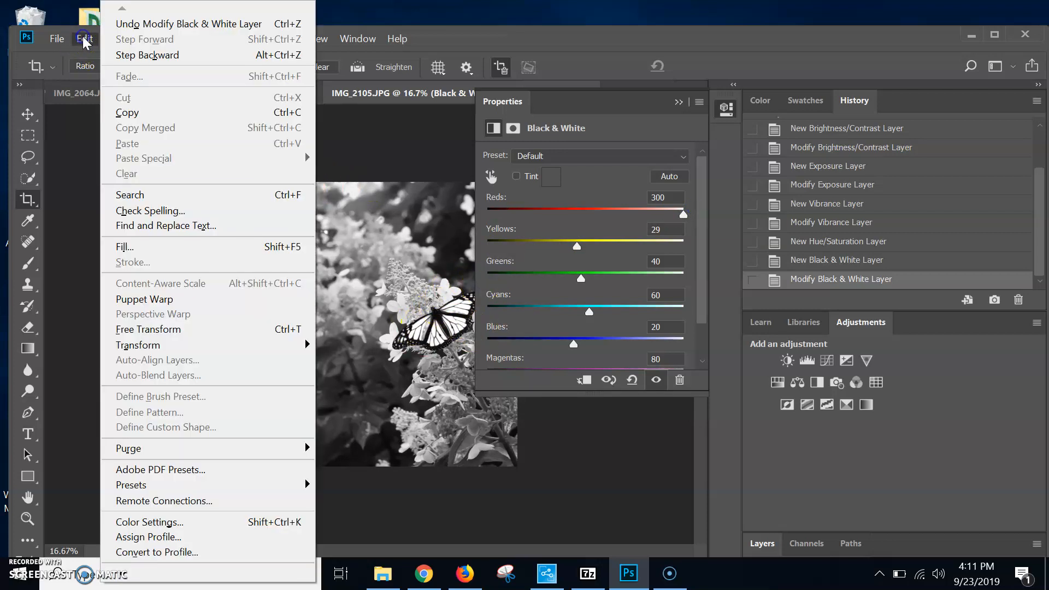
pyautogui.click(116, 54)
pyautogui.click(86, 39)
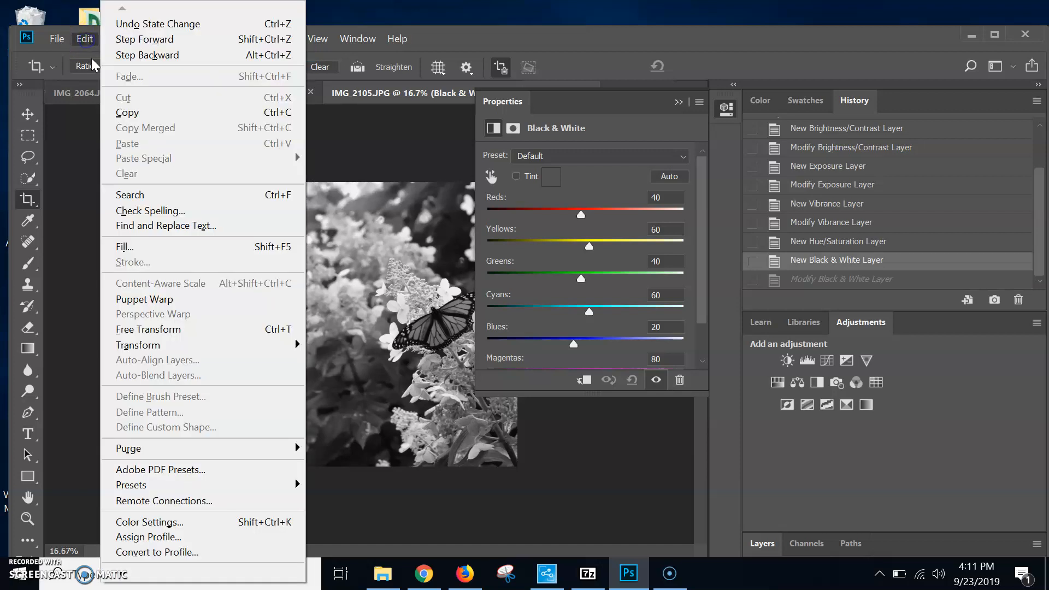
pyautogui.click(112, 54)
pyautogui.click(85, 39)
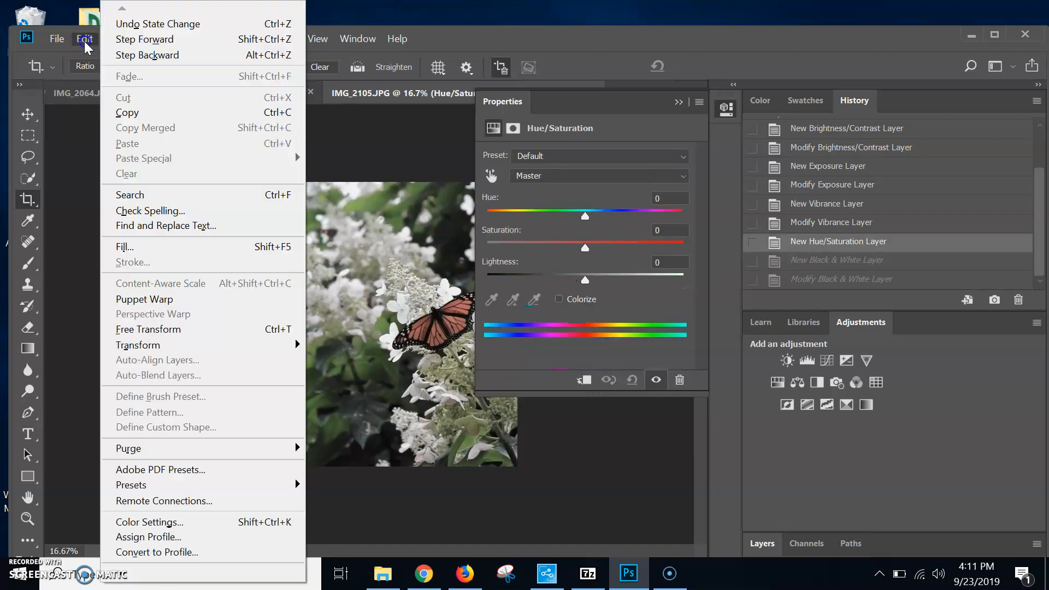
pyautogui.click(128, 55)
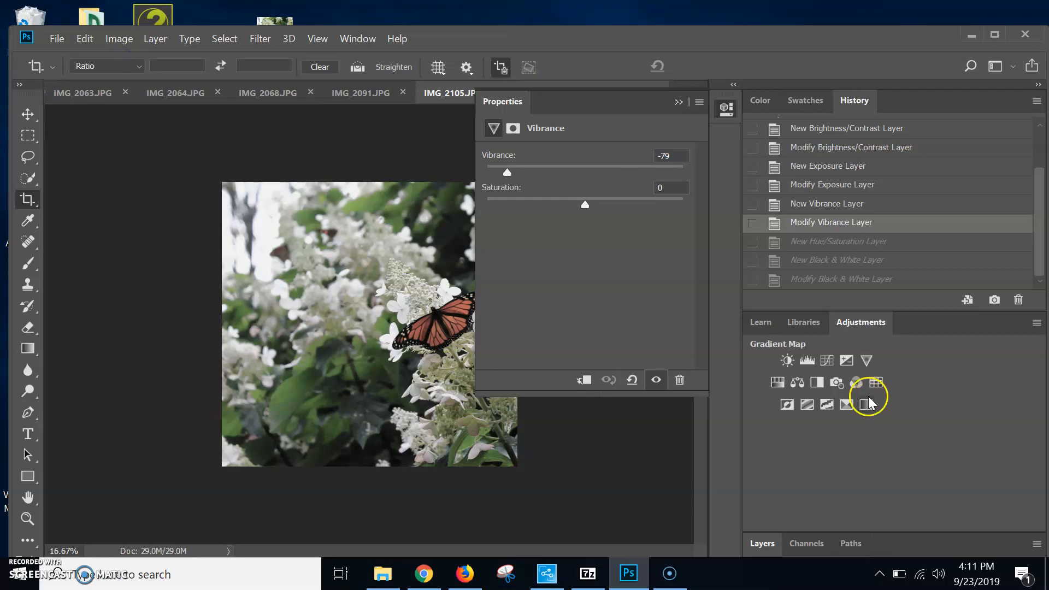
# Add a Photo Filter adjustment layer to the butterfly photo using the Yellow filter at 67% density
pyautogui.click(837, 382)
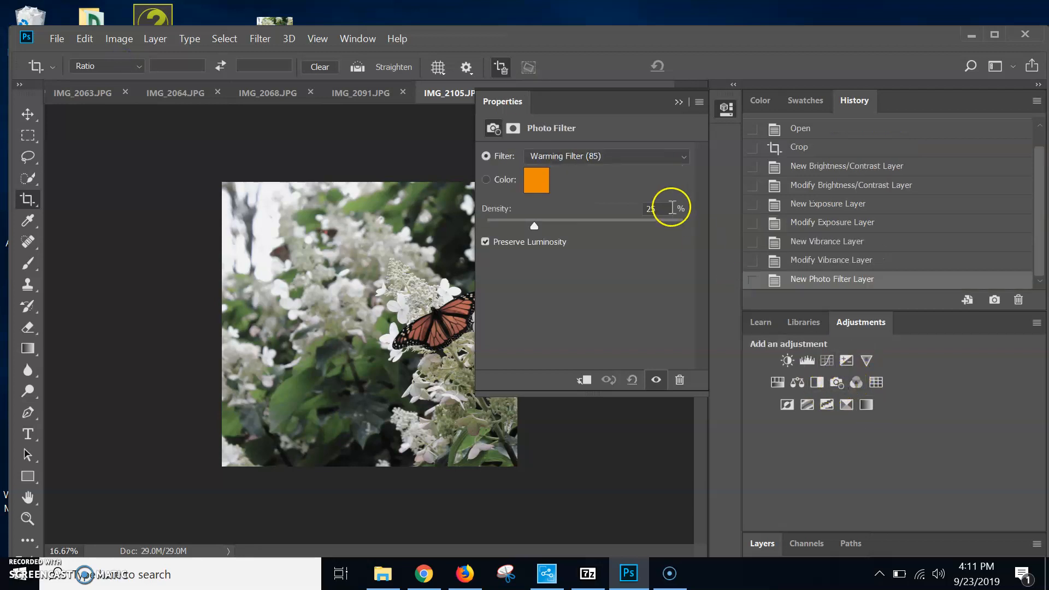
pyautogui.click(559, 156)
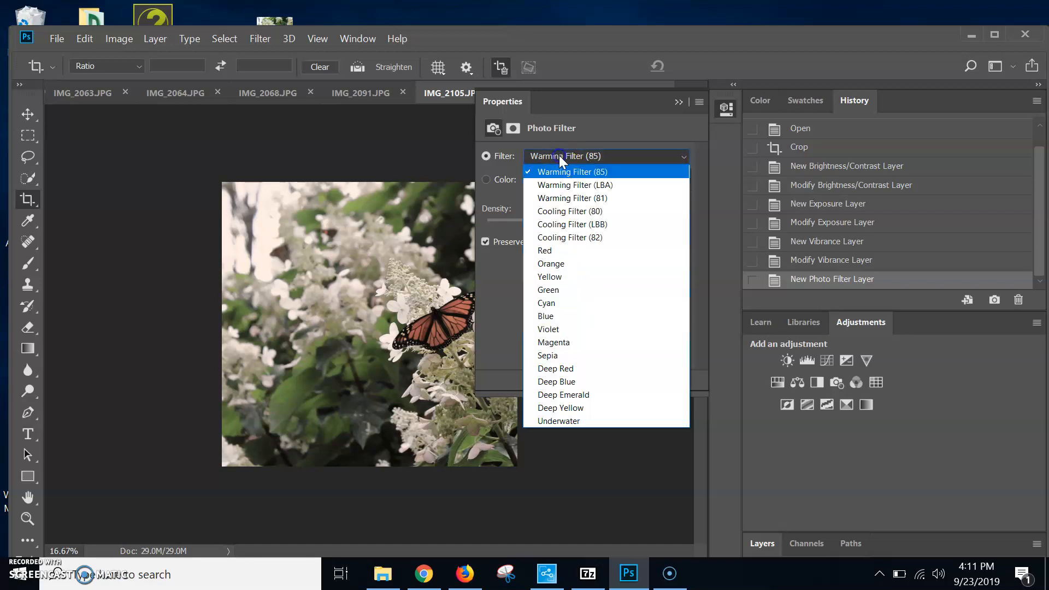
pyautogui.click(557, 278)
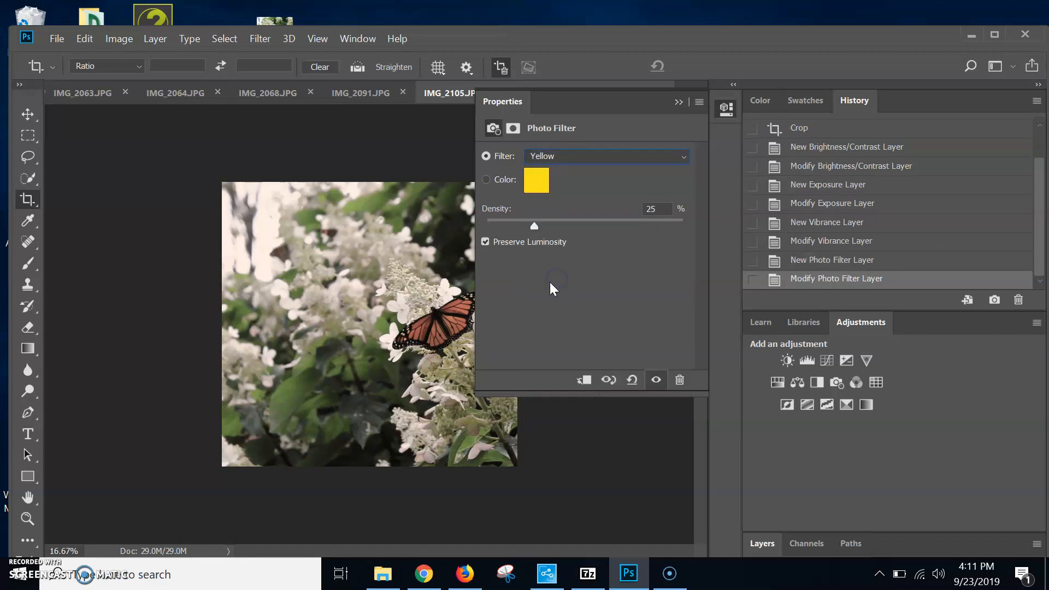
pyautogui.moveTo(536, 226); pyautogui.dragTo(582, 224)
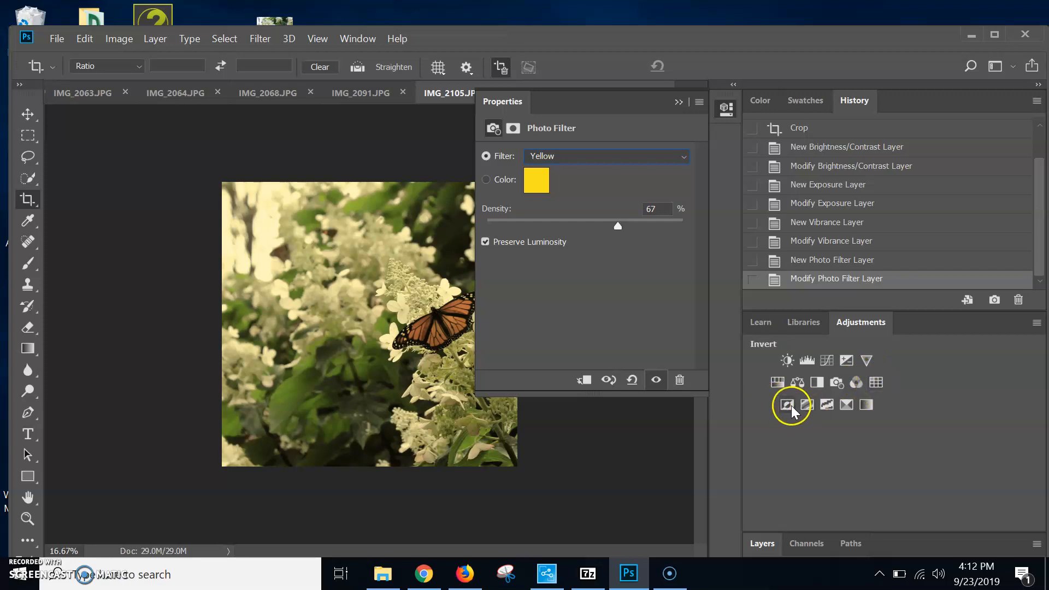
# Add a Selective Color adjustment layer and set cyan and yellow to +100% for the Reds, then collapse its properties
pyautogui.click(847, 405)
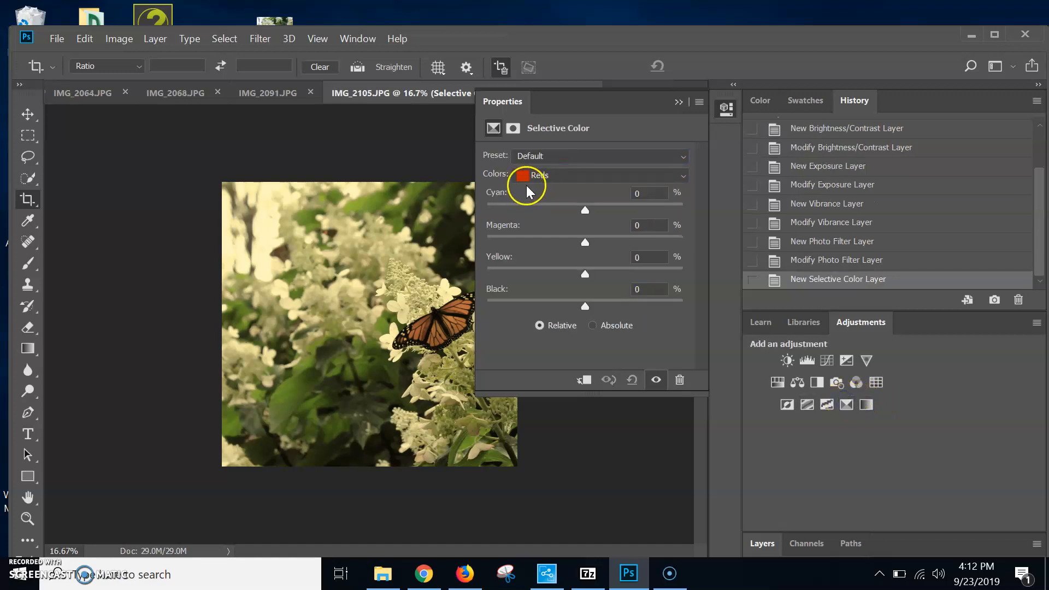
pyautogui.moveTo(586, 213); pyautogui.dragTo(693, 217)
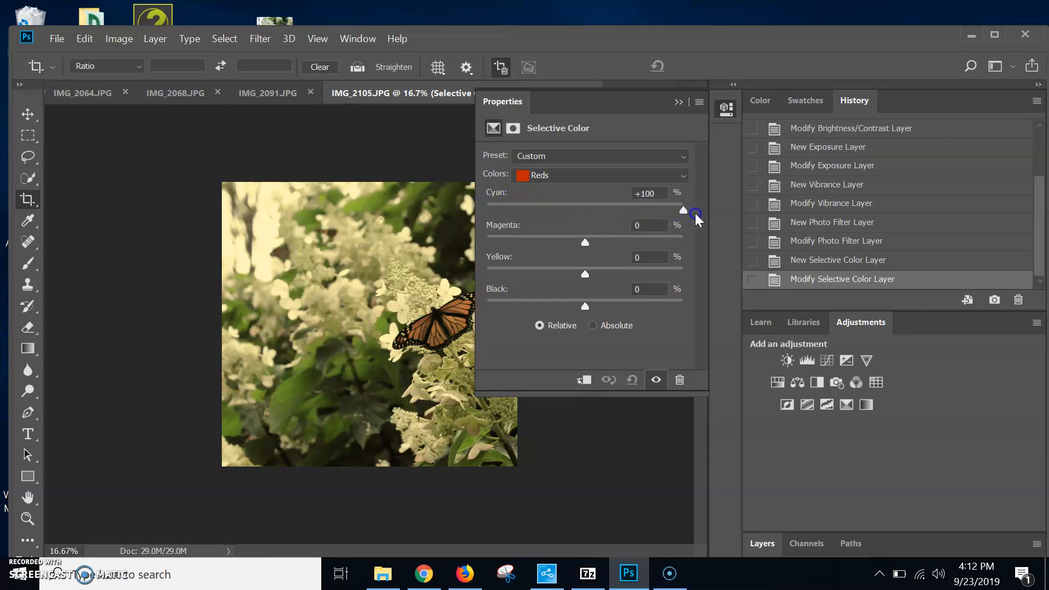
pyautogui.moveTo(585, 274); pyautogui.dragTo(693, 280)
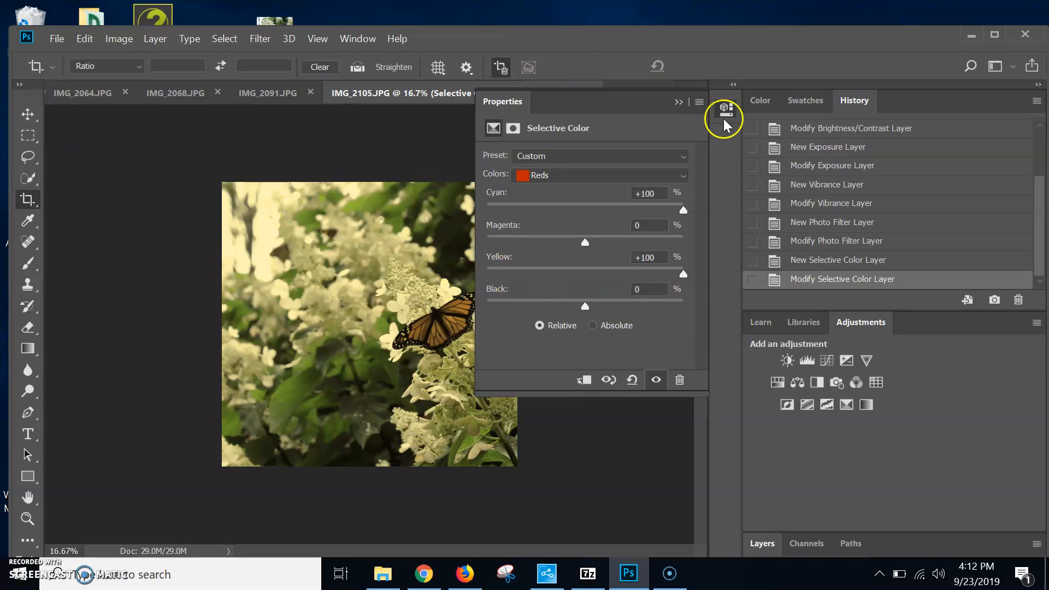
pyautogui.click(678, 103)
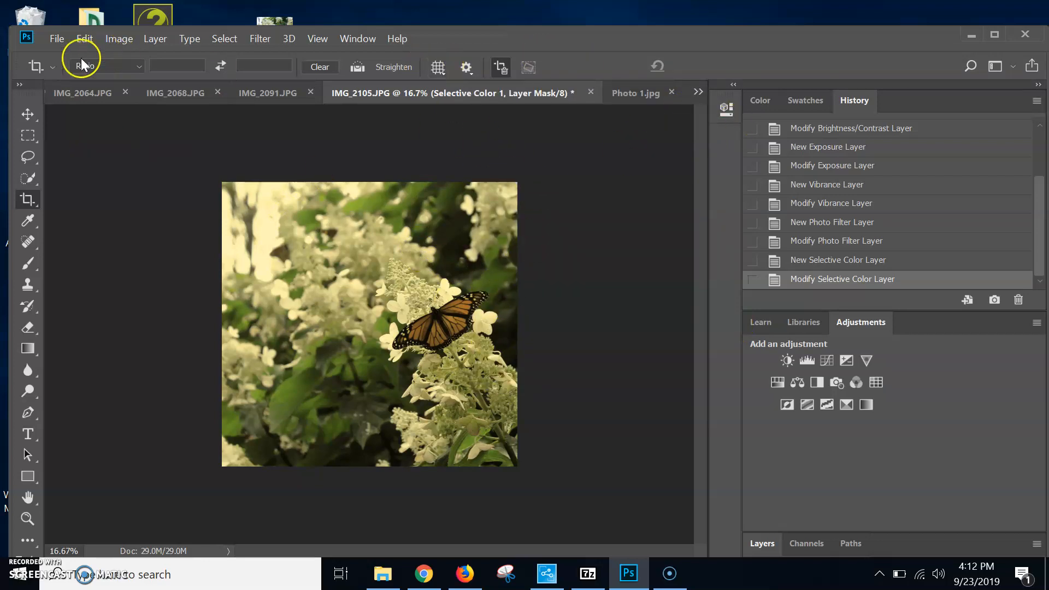
# Start saving the edited photo under a new name, with JPEG as the format and the Video (D:) drive as the location
pyautogui.click(54, 37)
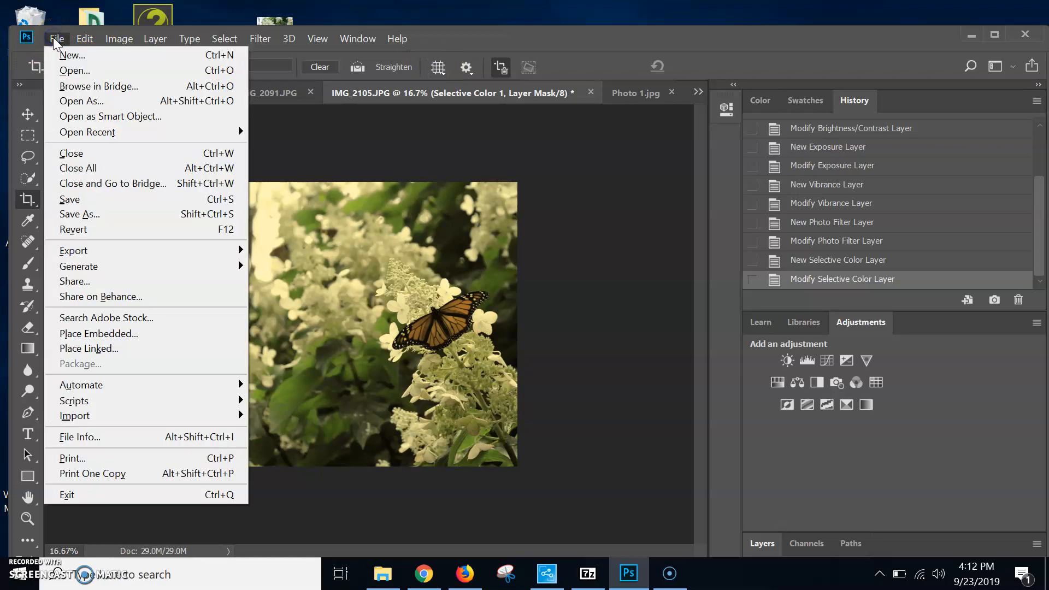
pyautogui.click(89, 214)
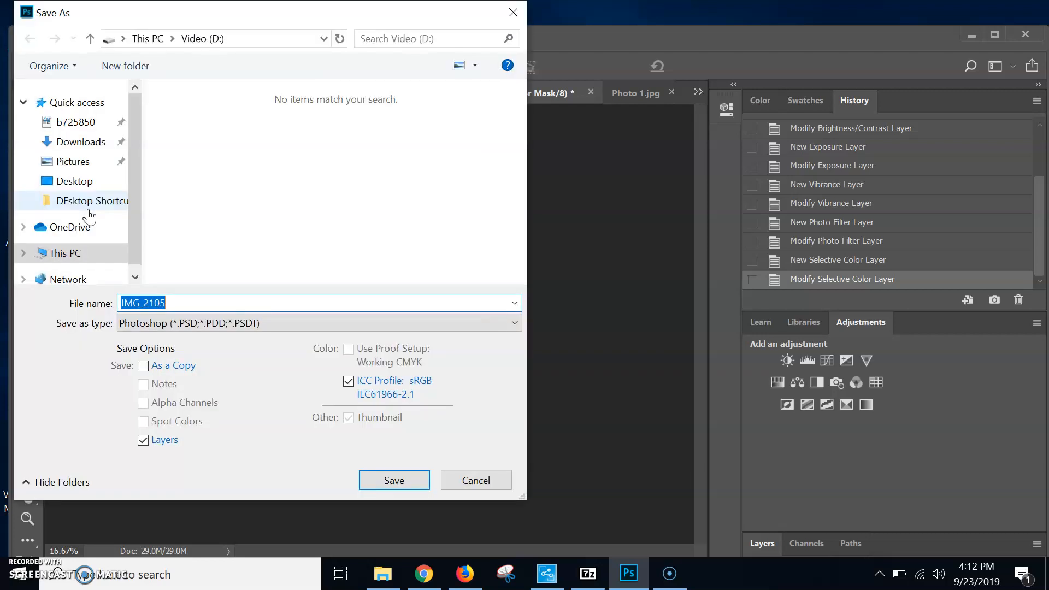
pyautogui.click(252, 322)
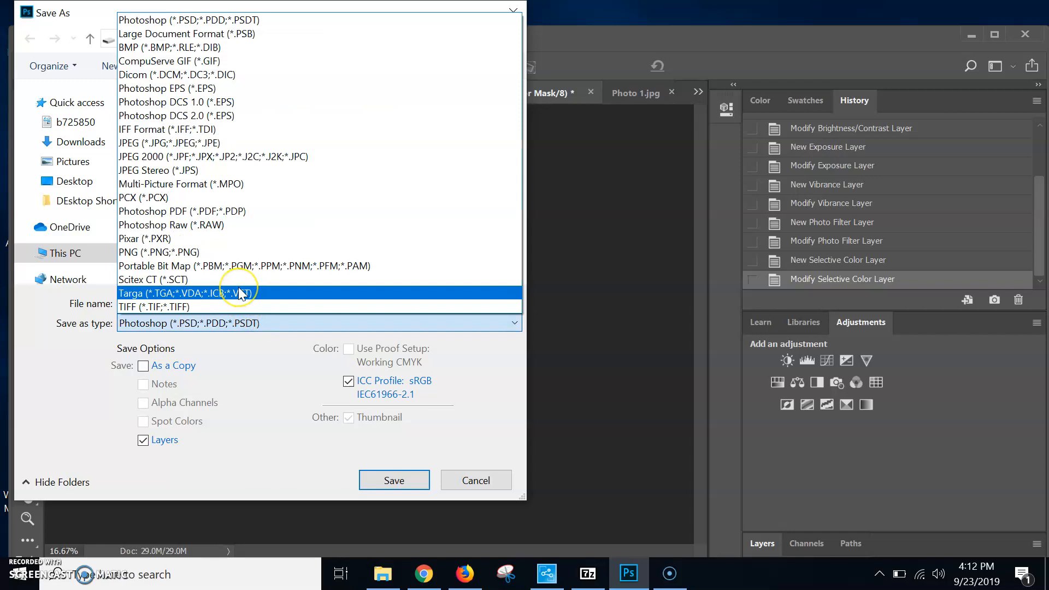
pyautogui.click(197, 143)
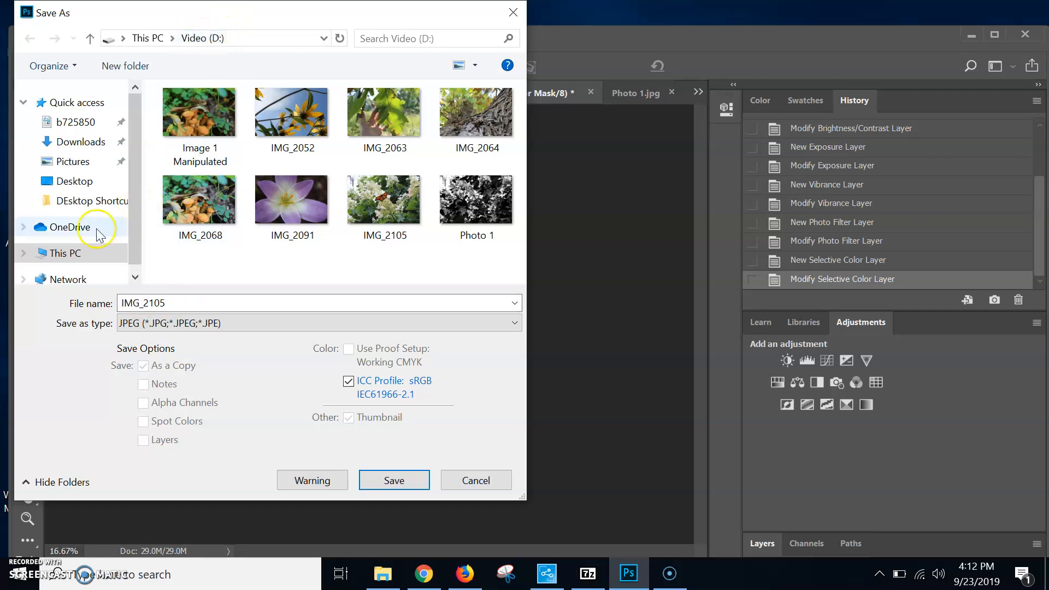
pyautogui.click(64, 254)
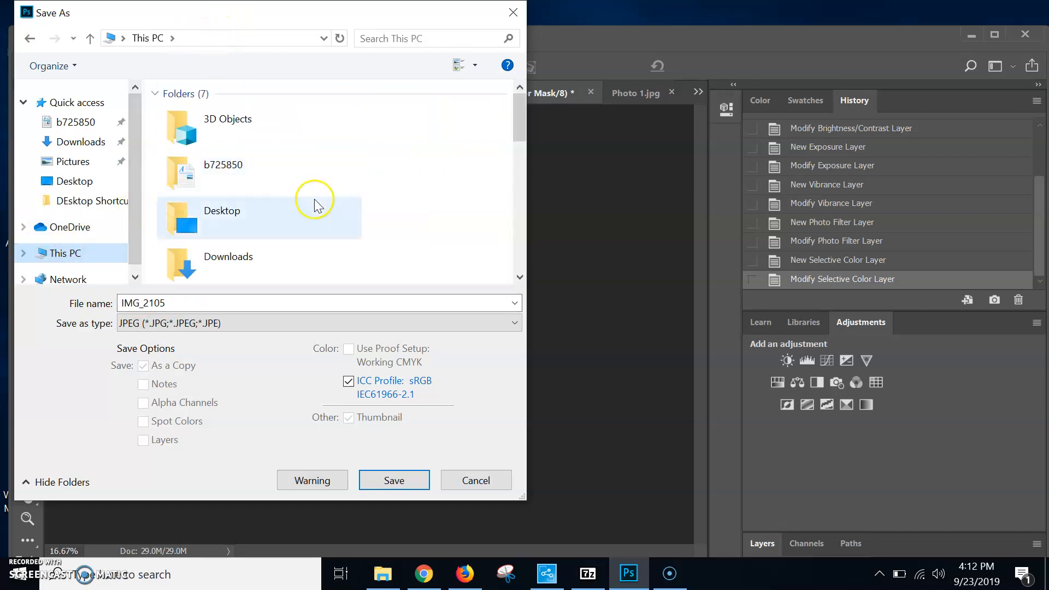
pyautogui.scroll(-3, 303, 210)
pyautogui.scroll(-2, 300, 214)
pyautogui.click(297, 205)
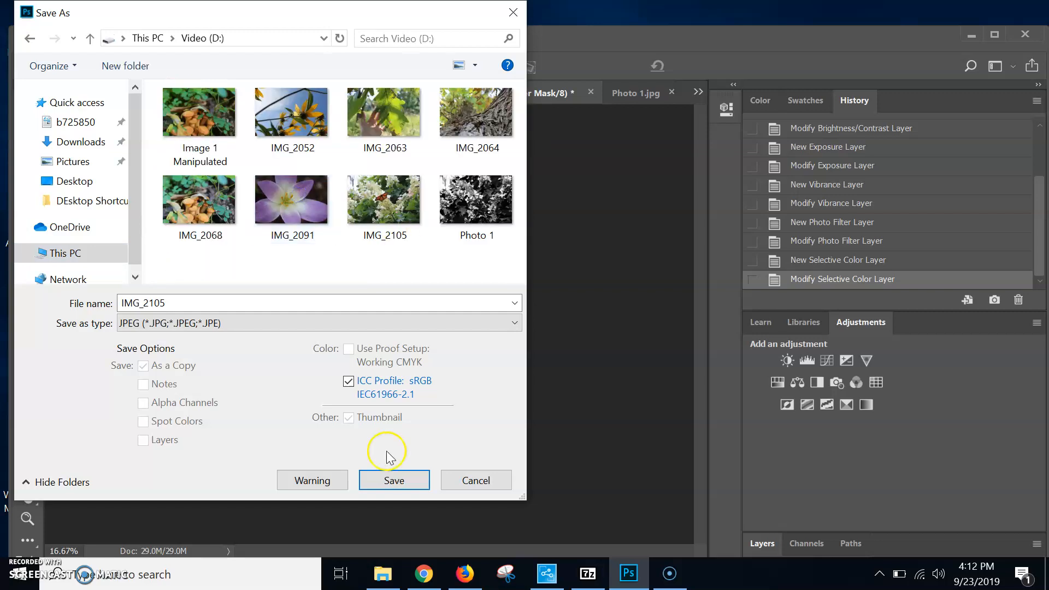
# Name the file Butterfly Manipulated and save it as a Baseline ("Standard") JPEG at quality 8
pyautogui.moveTo(174, 302); pyautogui.dragTo(94, 306)
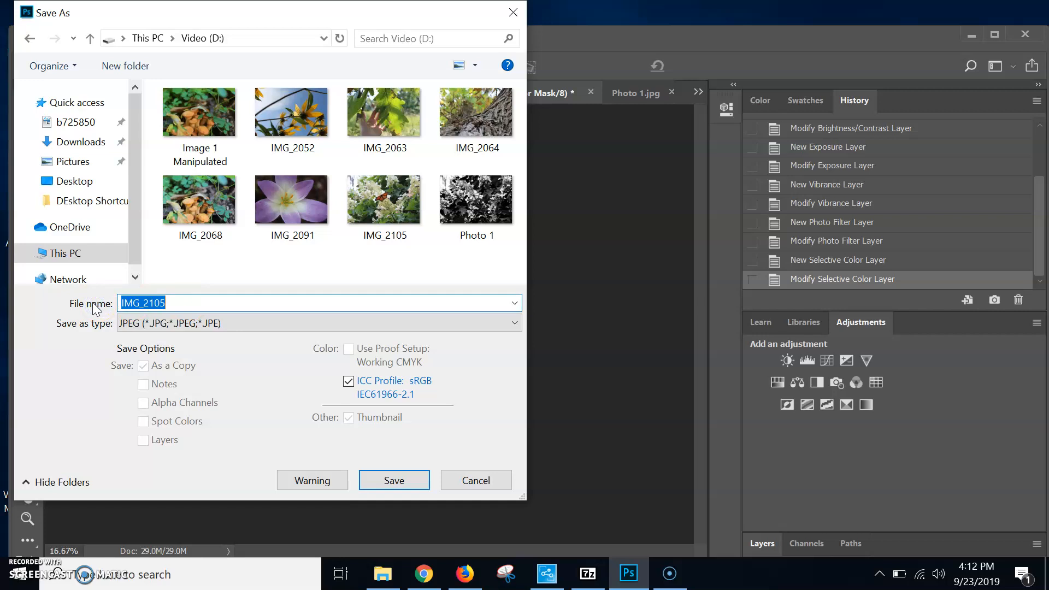
pyautogui.write('Butterfly Manipulated')
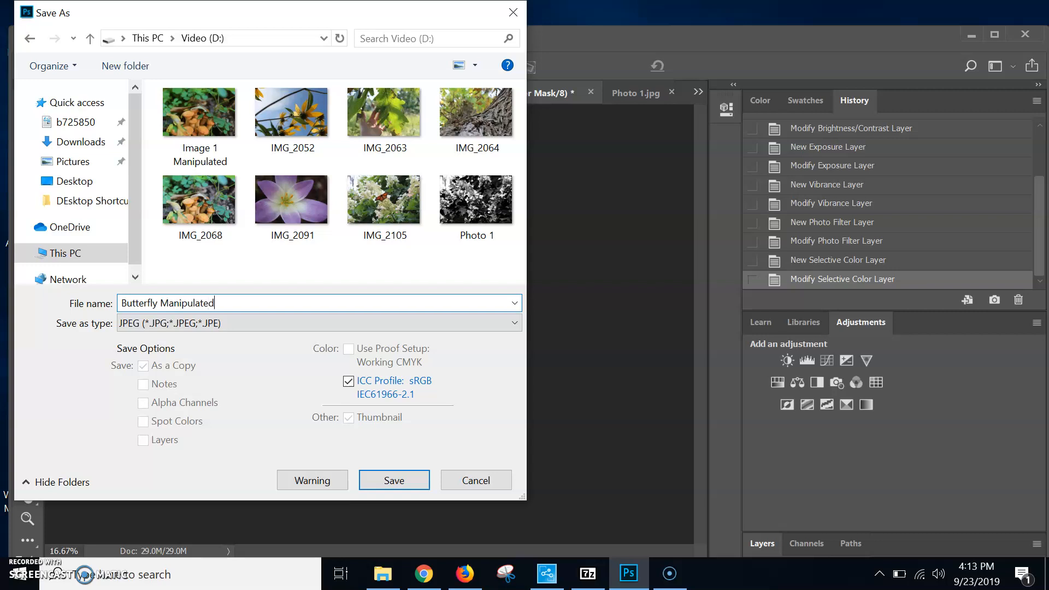
pyautogui.press('Return')
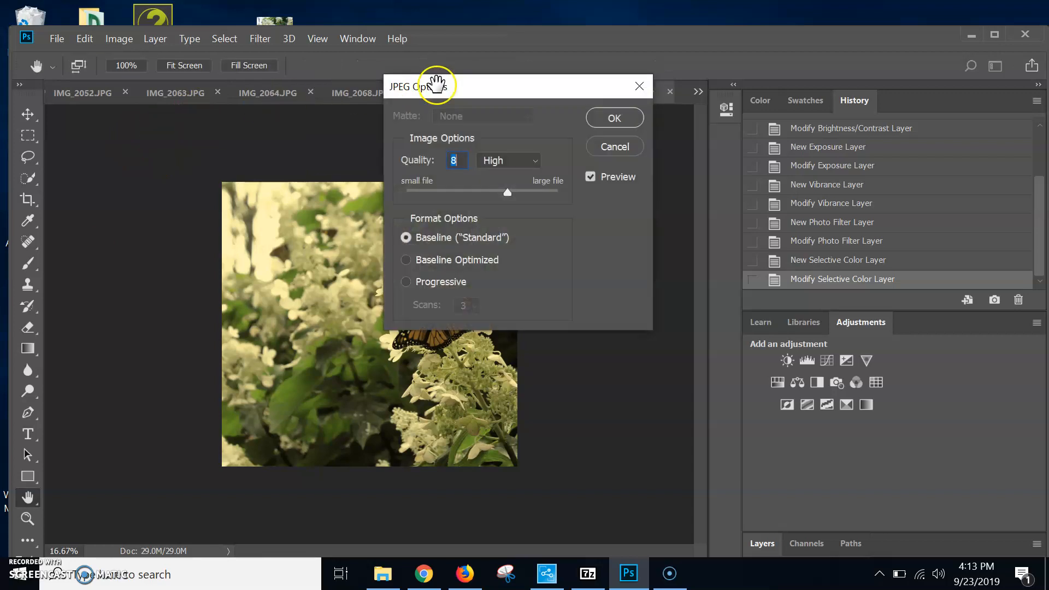
pyautogui.click(615, 118)
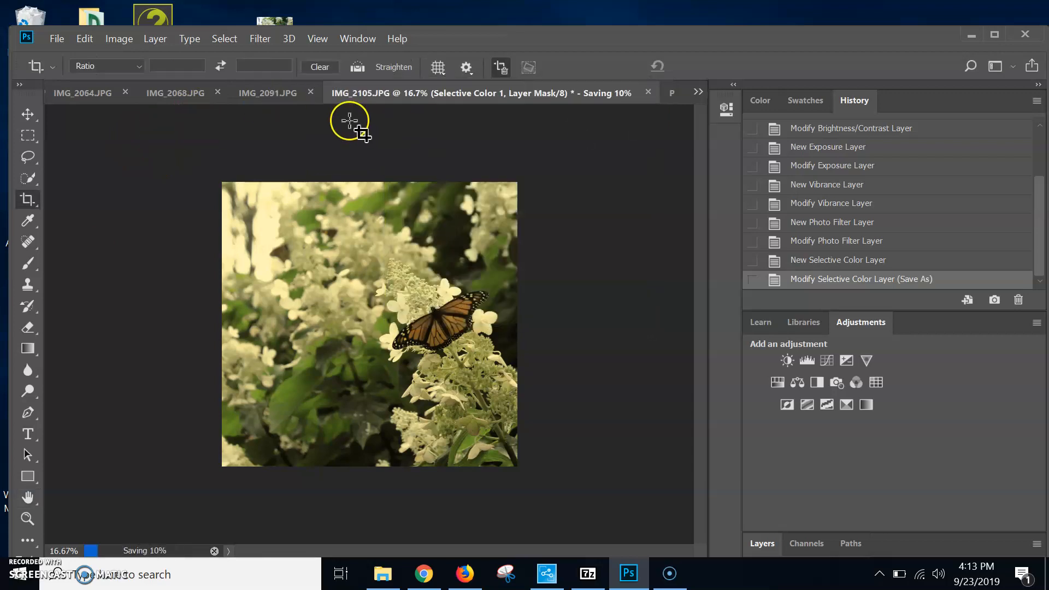
# Exit Photoshop, closing all of the open photos
pyautogui.click(59, 38)
pyautogui.click(107, 494)
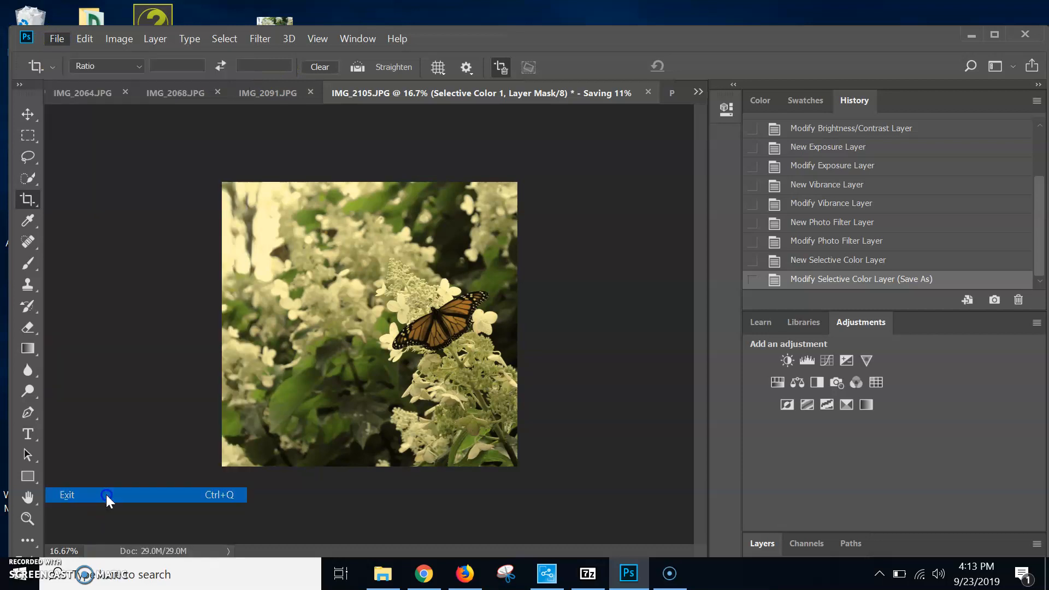
pyautogui.click(591, 252)
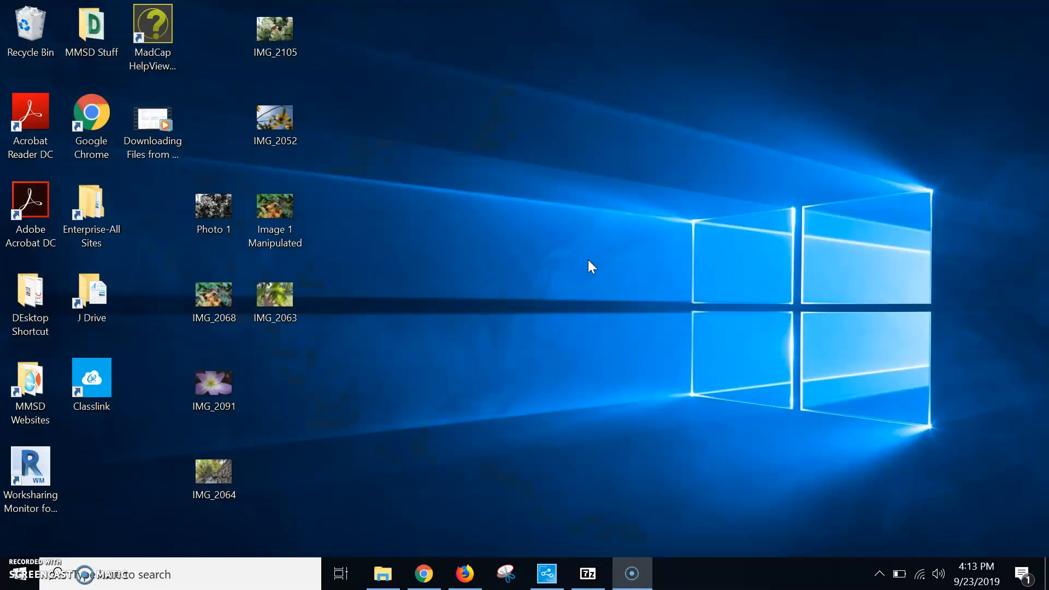
# Switch to File Explorer, browse to the Video (D:) drive and open the Butterfly Manipulated image to check it
pyautogui.click(383, 574)
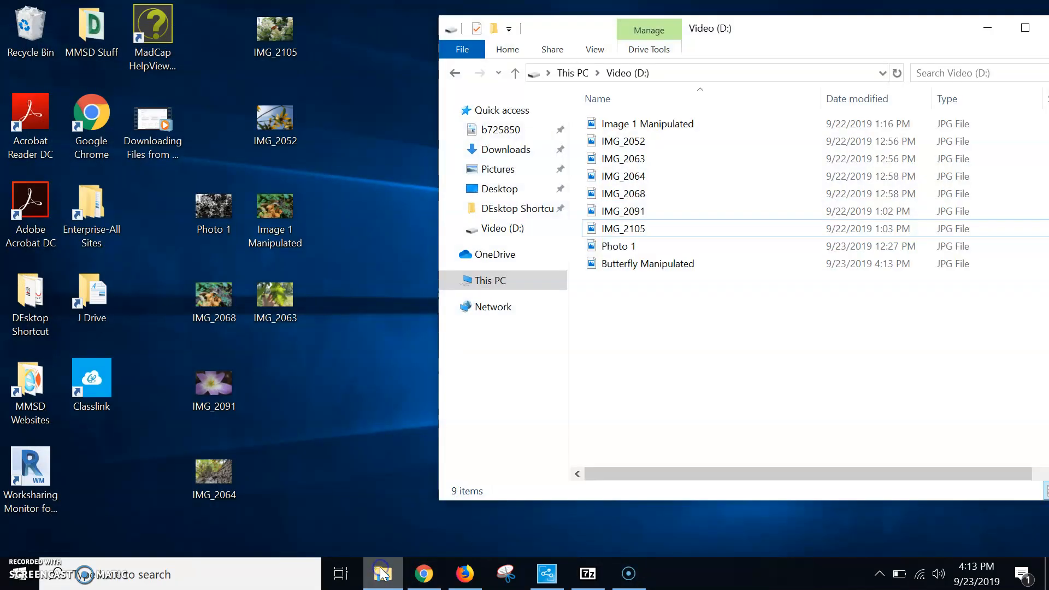
pyautogui.click(484, 281)
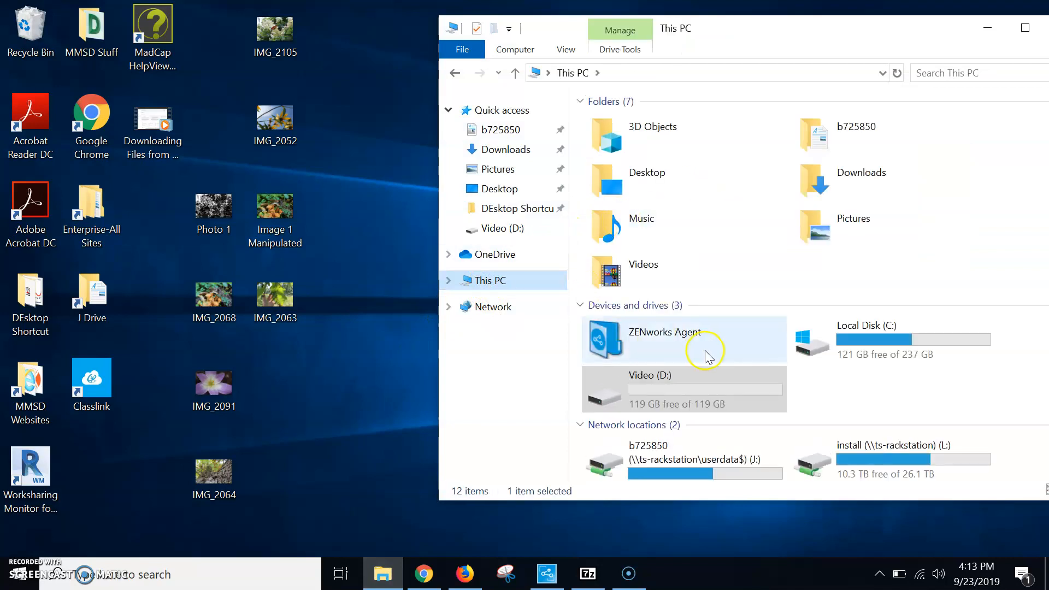
pyautogui.click(661, 393)
pyautogui.doubleClick(661, 393)
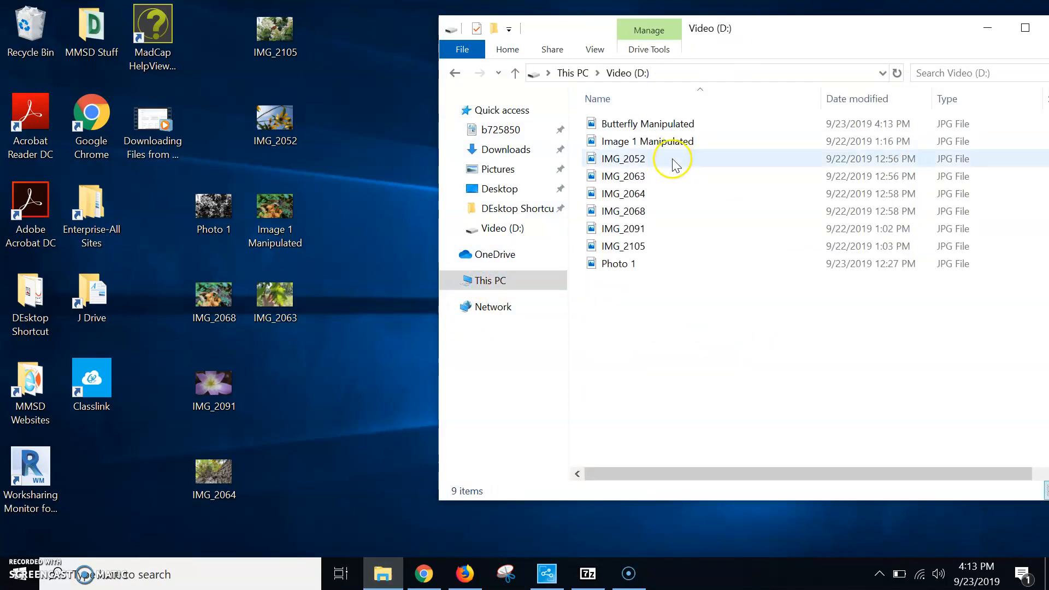
pyautogui.click(656, 124)
pyautogui.doubleClick(656, 124)
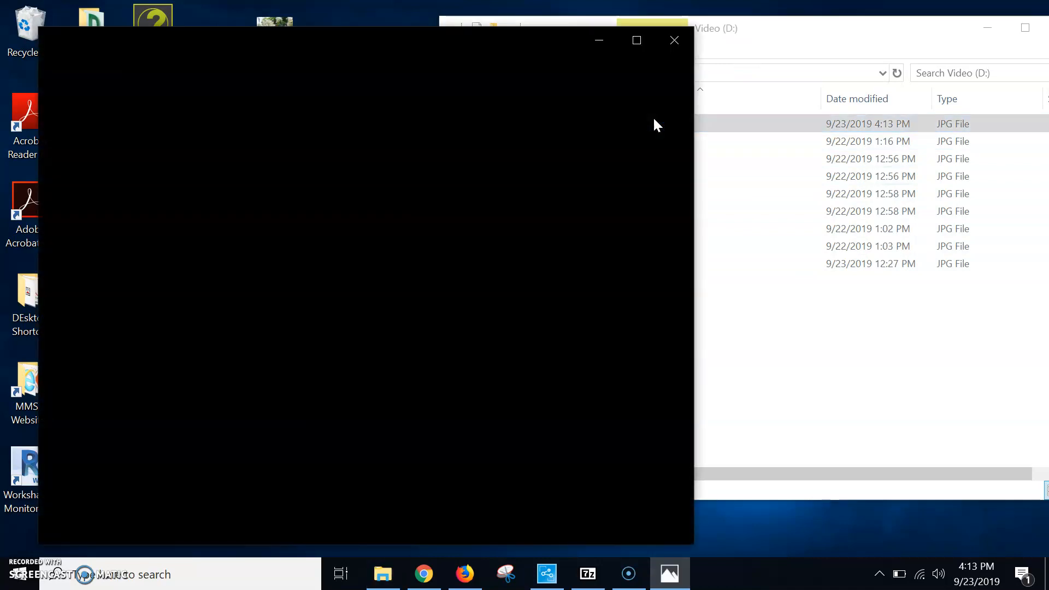